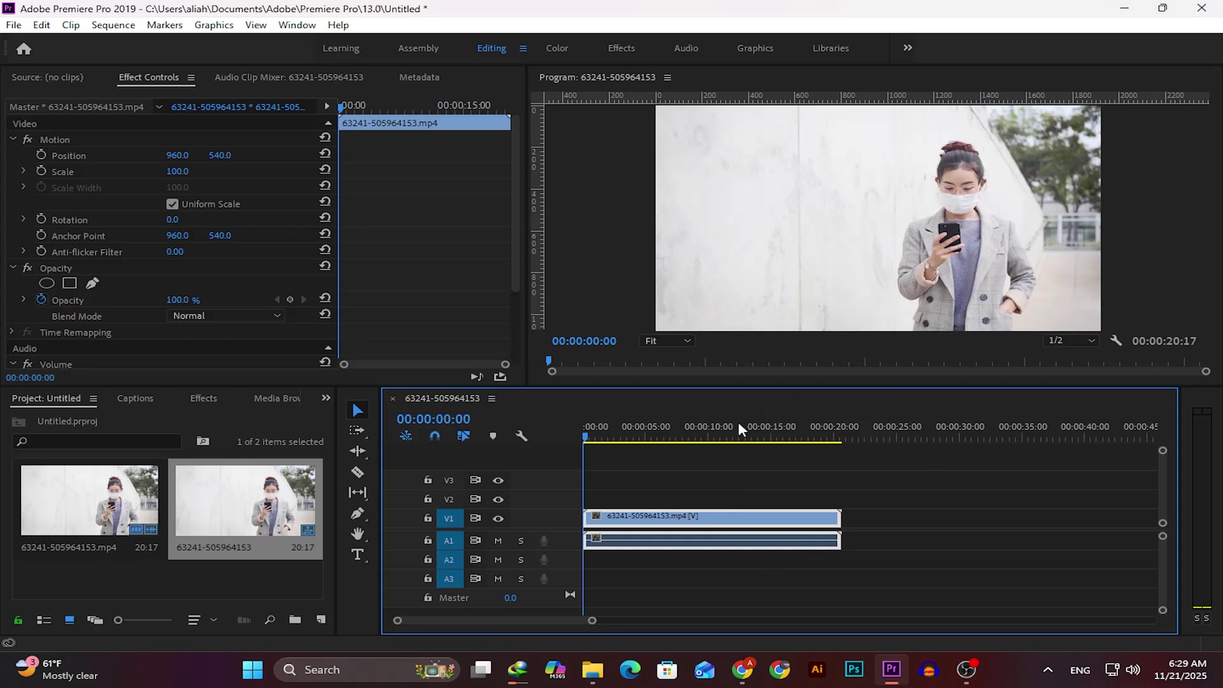
# Search the effects for "gau" and apply the Gaussian Blur video effect to the clip on track V1
pyautogui.moveTo(616, 472); pyautogui.dragTo(657, 542)
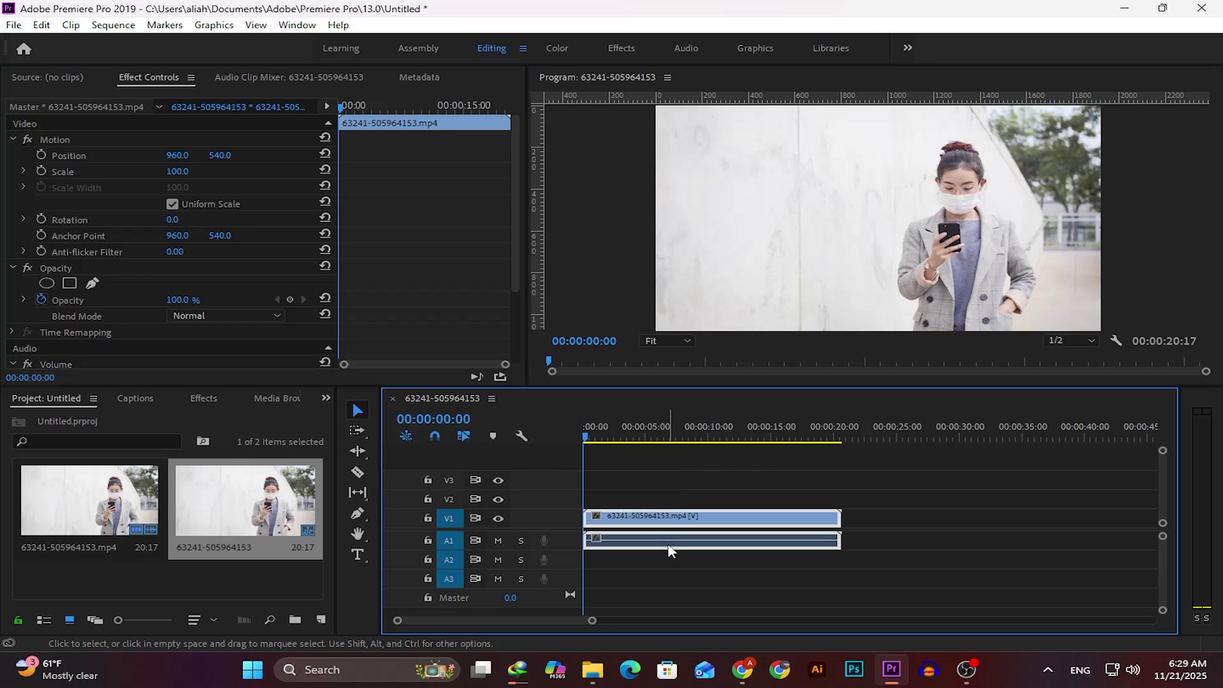
pyautogui.moveTo(645, 459); pyautogui.dragTo(695, 603)
pyautogui.click(204, 398)
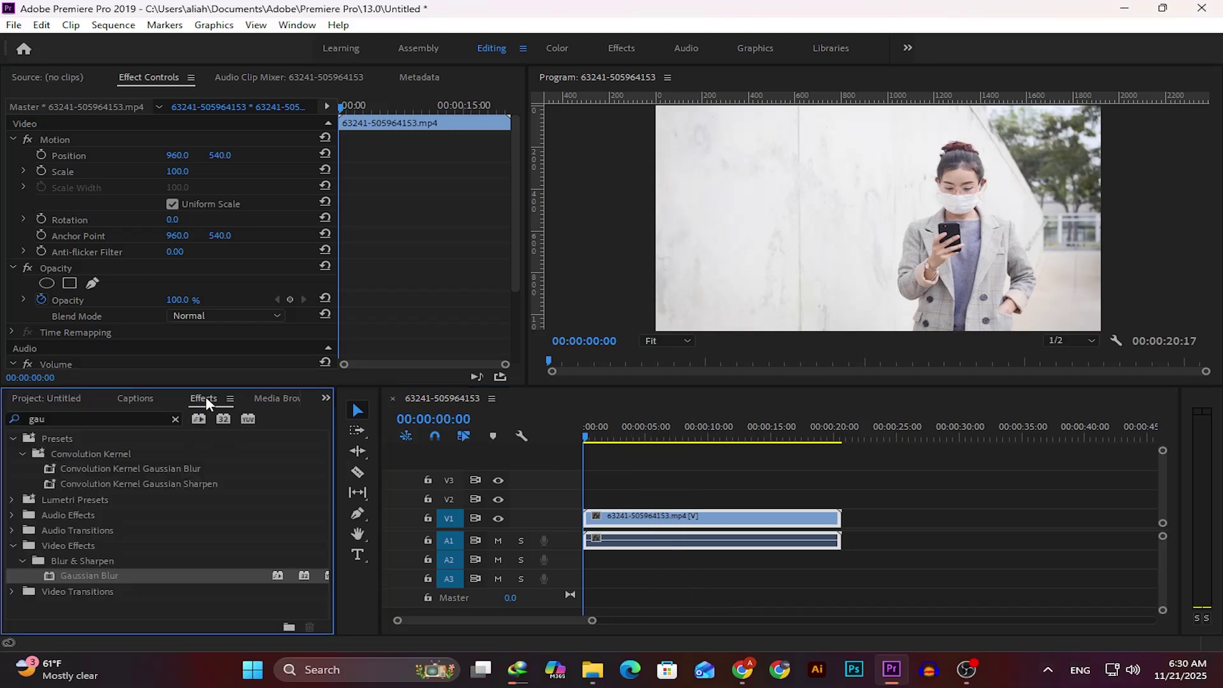
pyautogui.doubleClick(87, 418)
pyautogui.press('BackSpace')
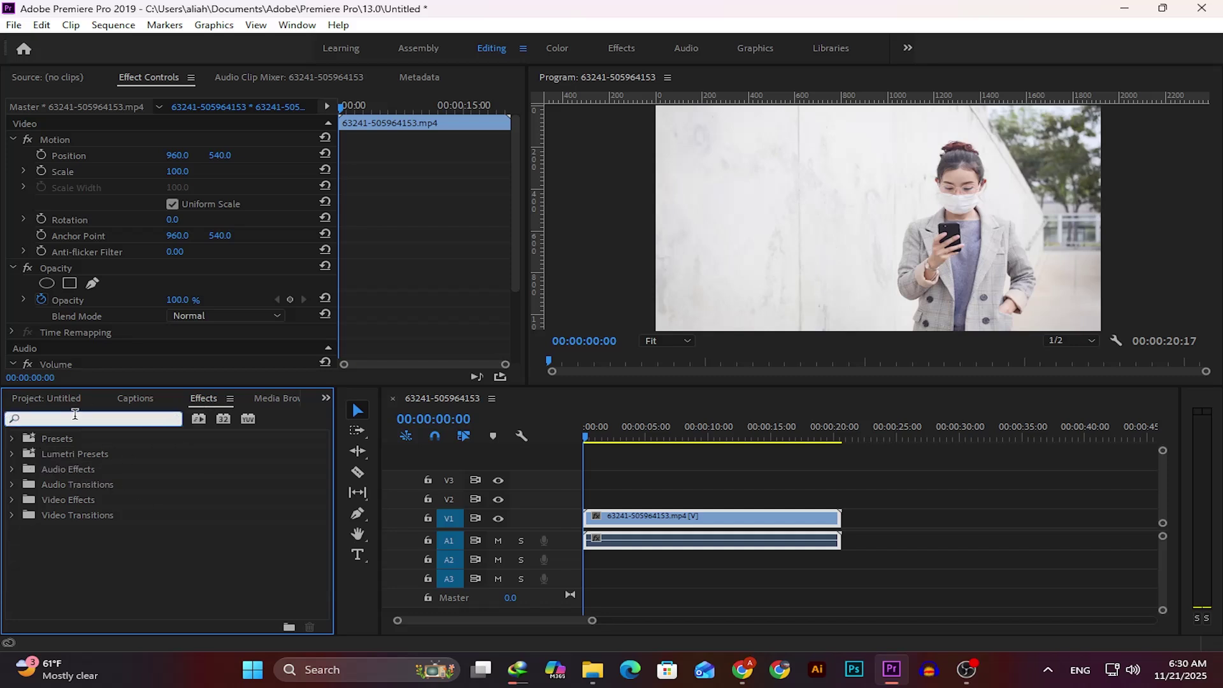
pyautogui.write('gau')
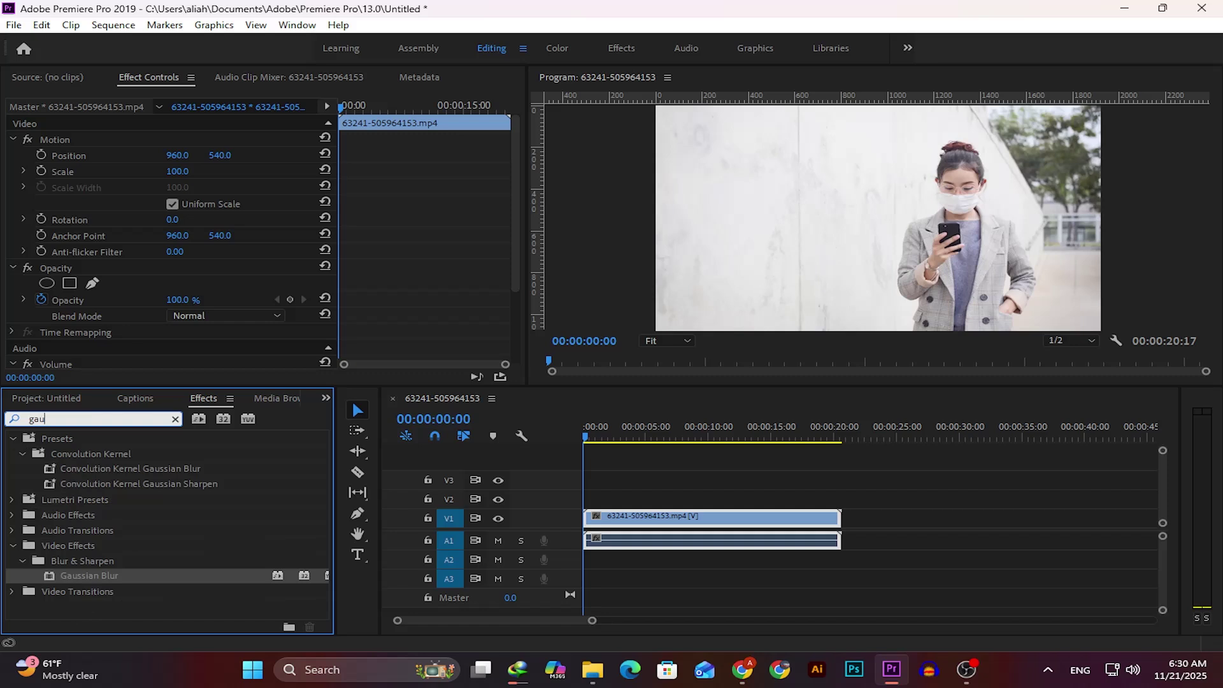
pyautogui.moveTo(108, 576); pyautogui.dragTo(609, 519)
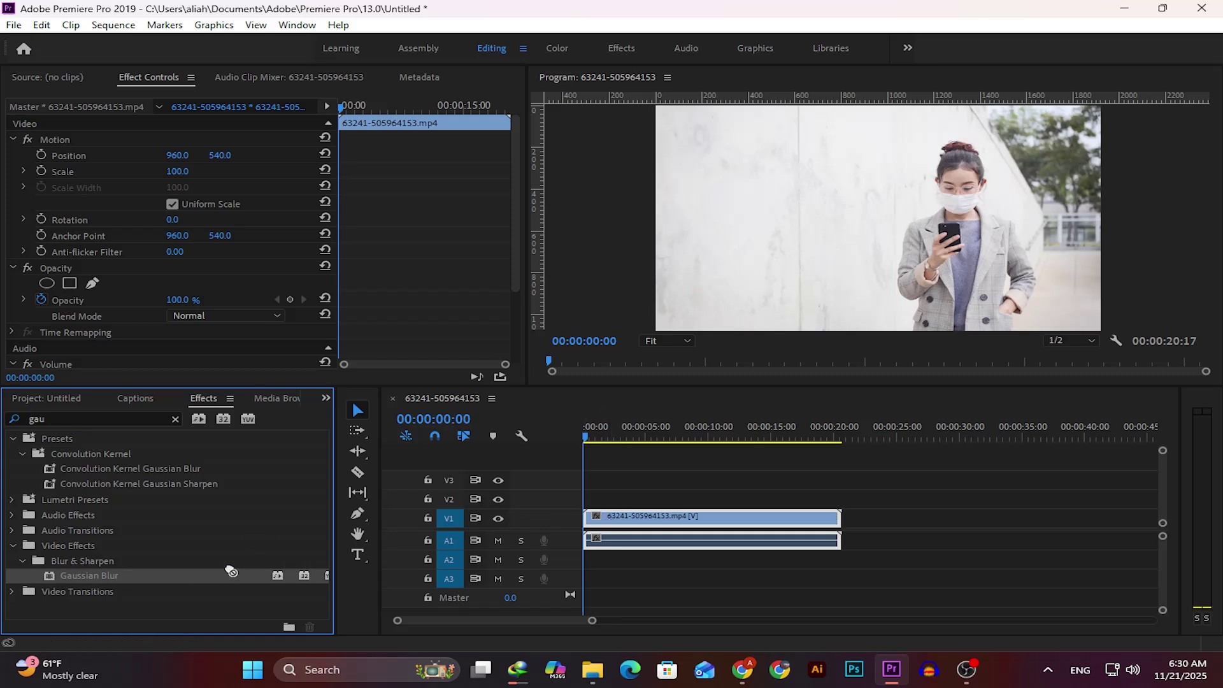
pyautogui.moveTo(222, 578); pyautogui.dragTo(636, 518)
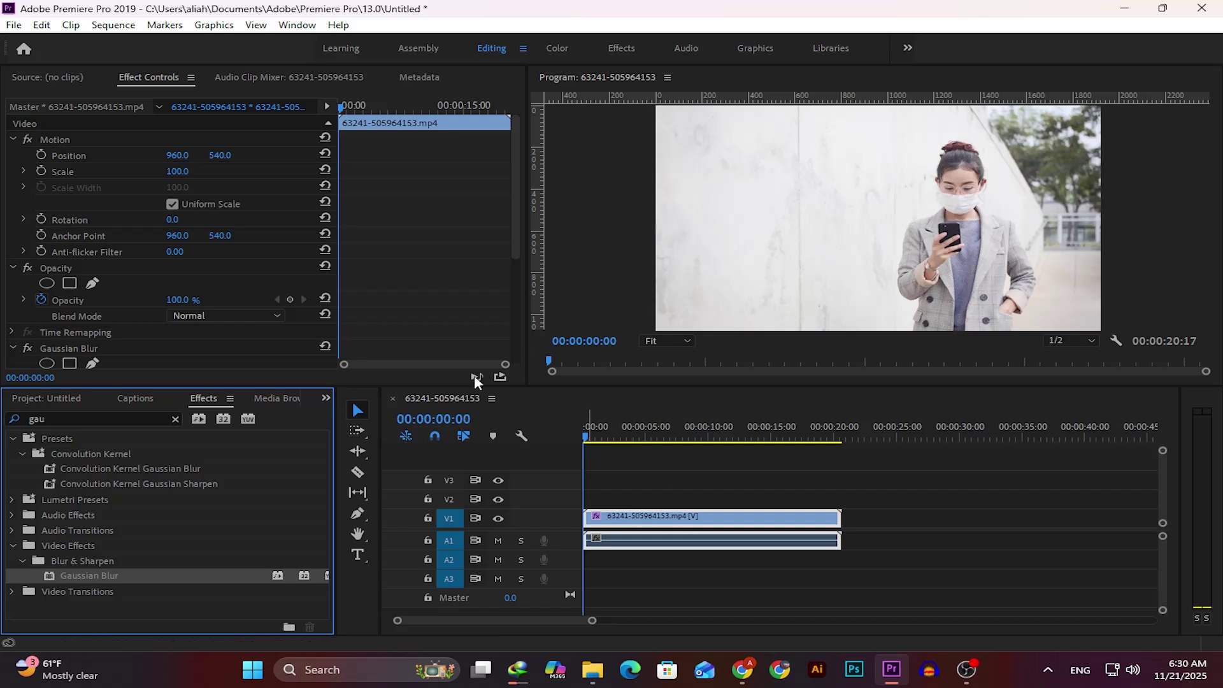
# Bring up the Gaussian Blur settings of the V1 clip, clear the effects search and return to the project media
pyautogui.click(66, 83)
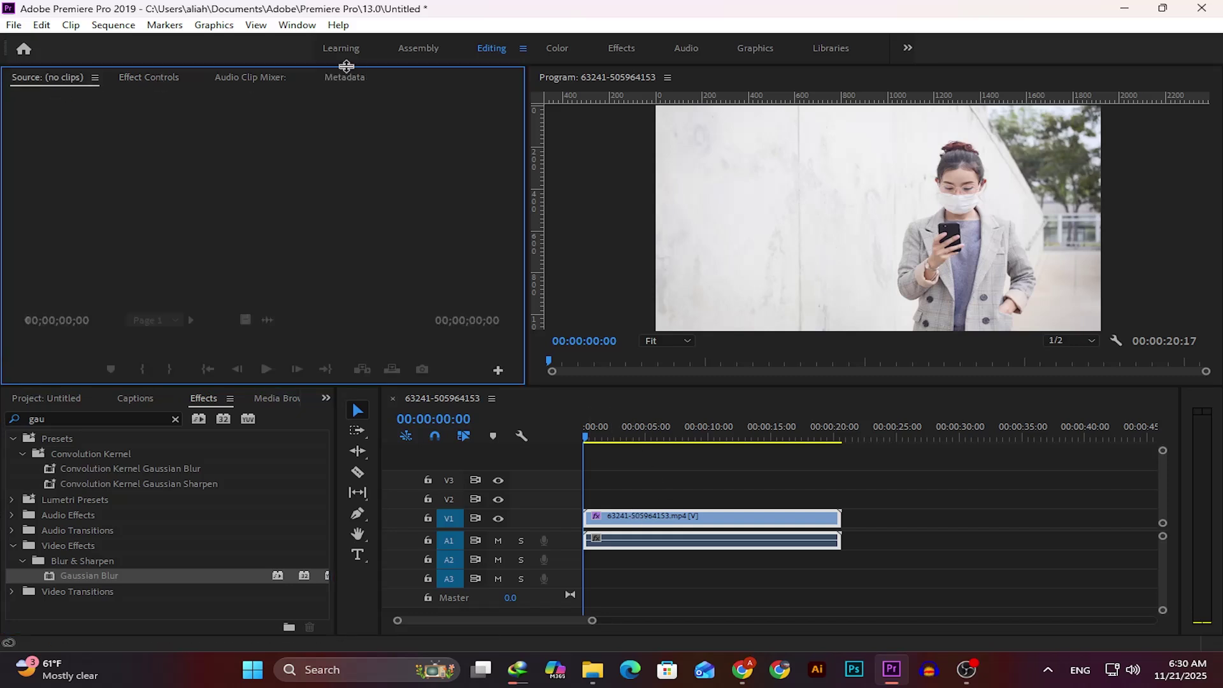
pyautogui.click(153, 82)
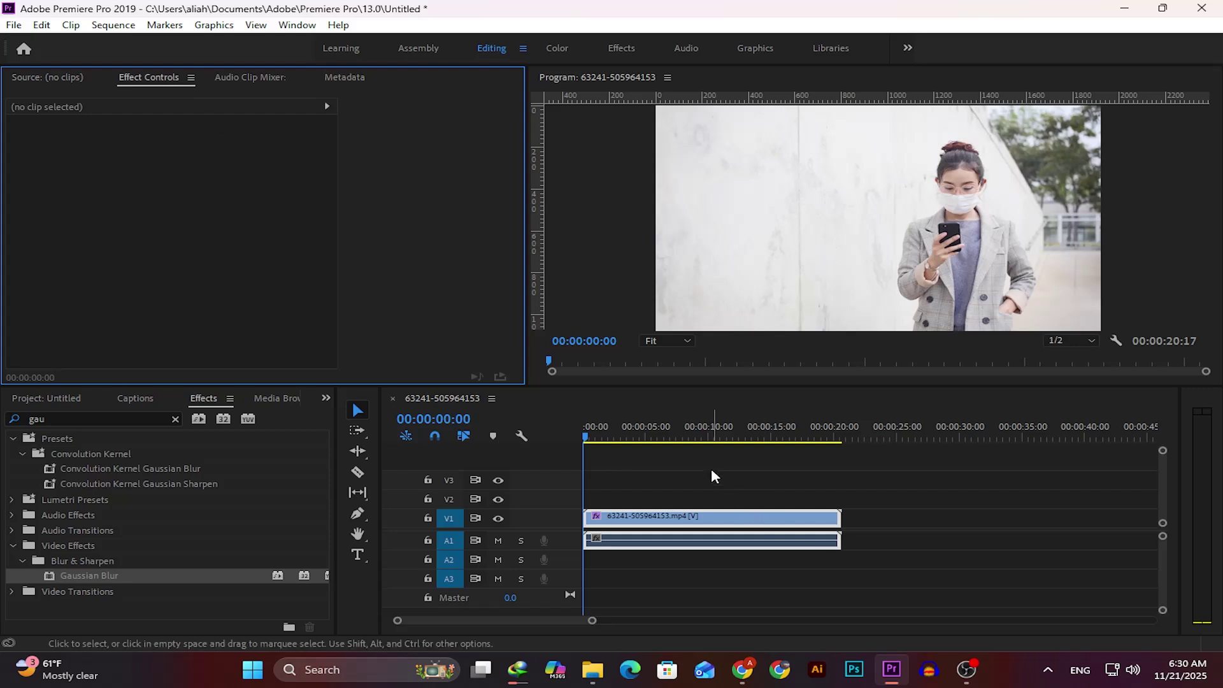
pyautogui.click(695, 515)
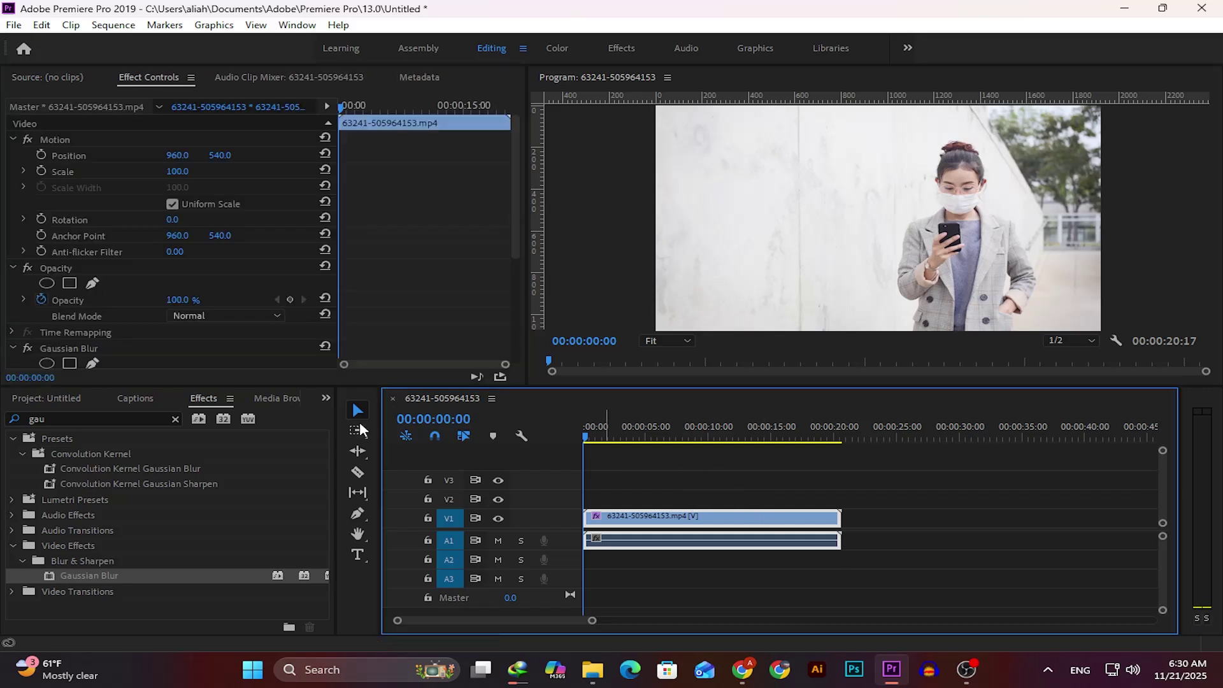
pyautogui.scroll(-3, 105, 255)
pyautogui.click(54, 273)
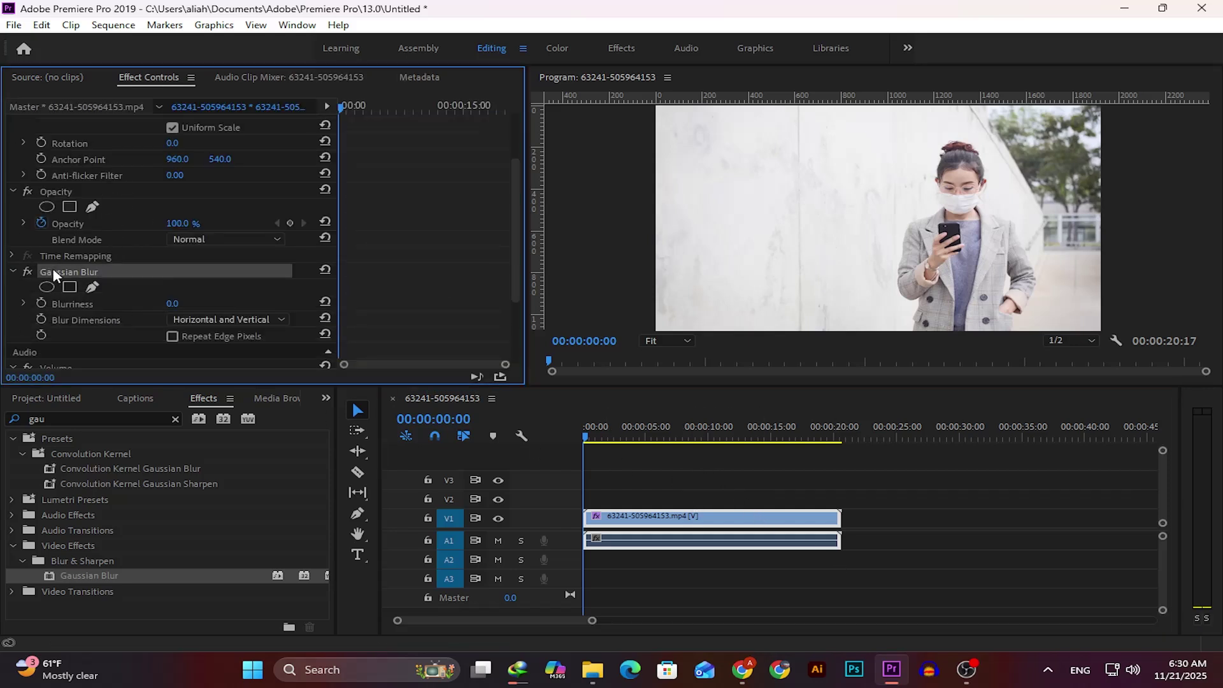
pyautogui.scroll(-2, 71, 242)
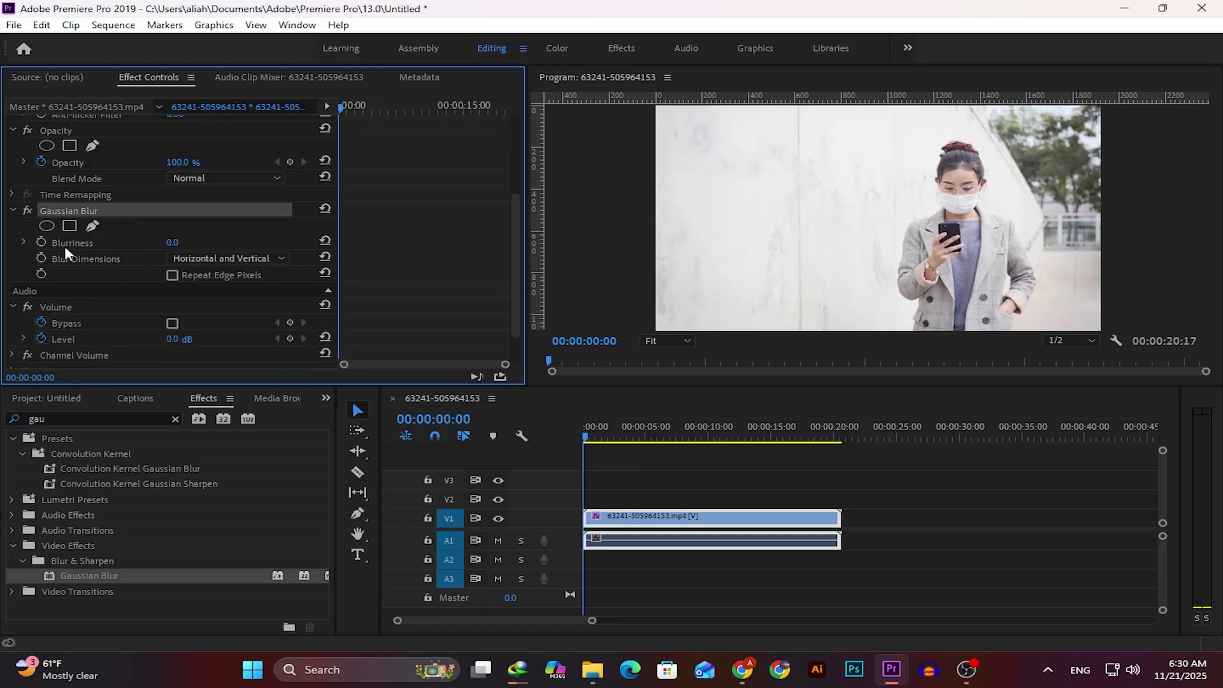
pyautogui.scroll(-2, 62, 245)
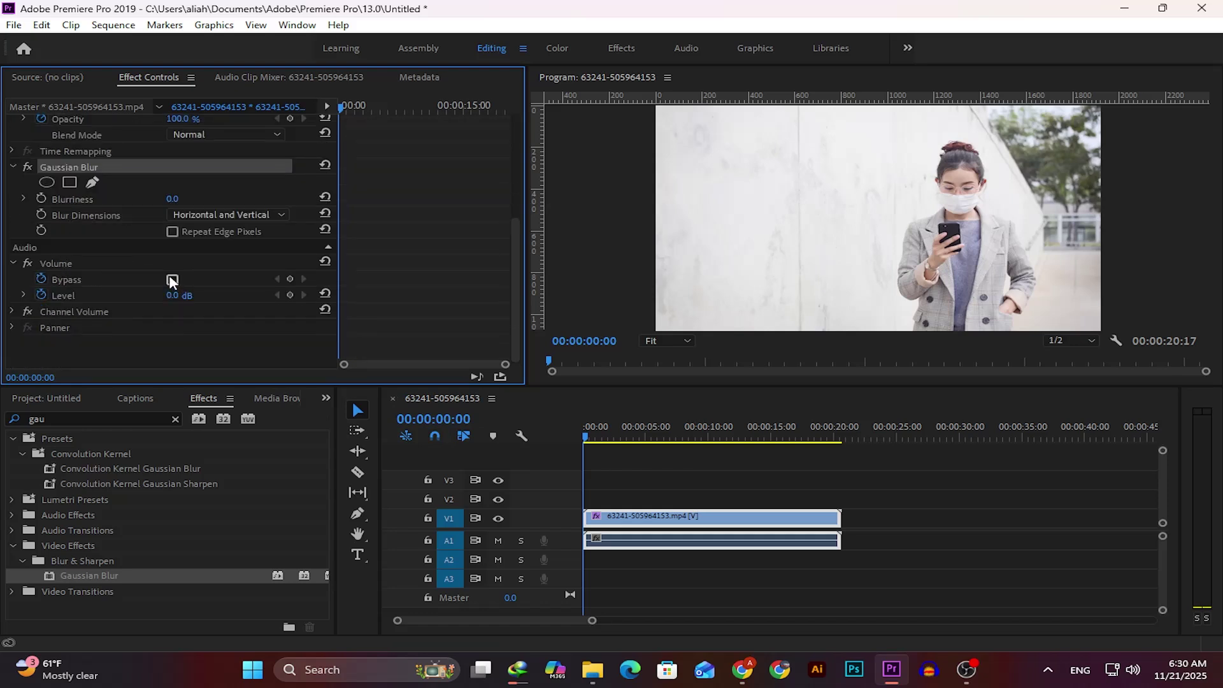
pyautogui.click(176, 420)
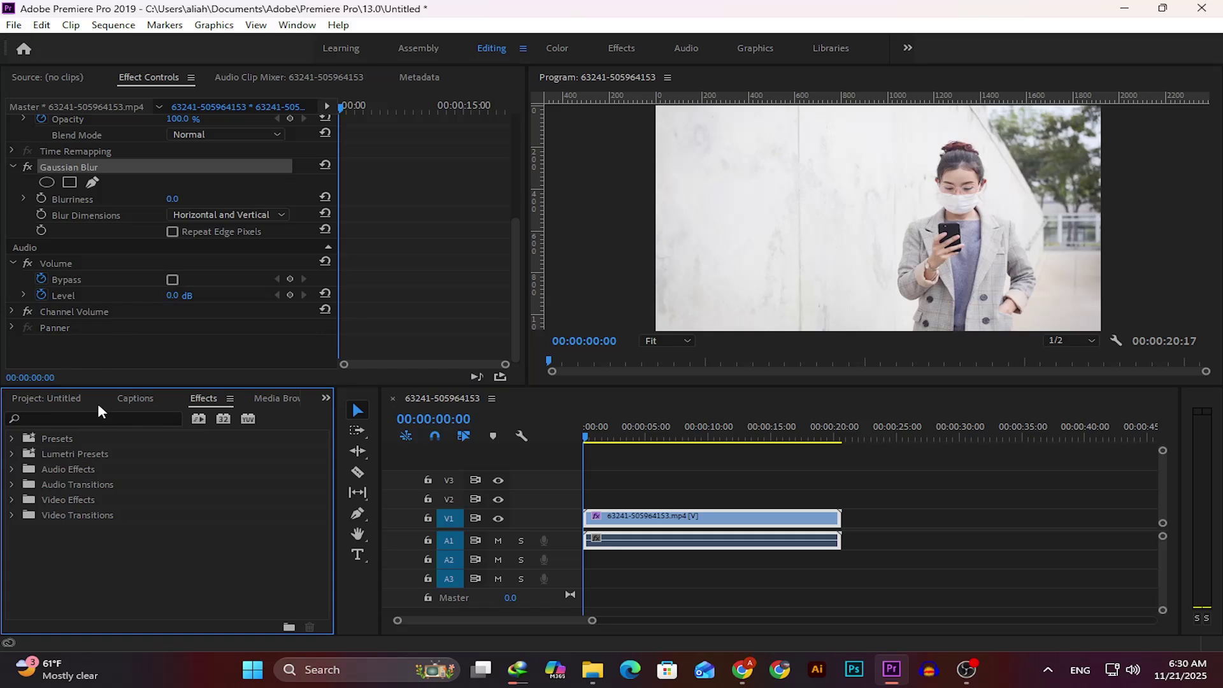
pyautogui.click(75, 398)
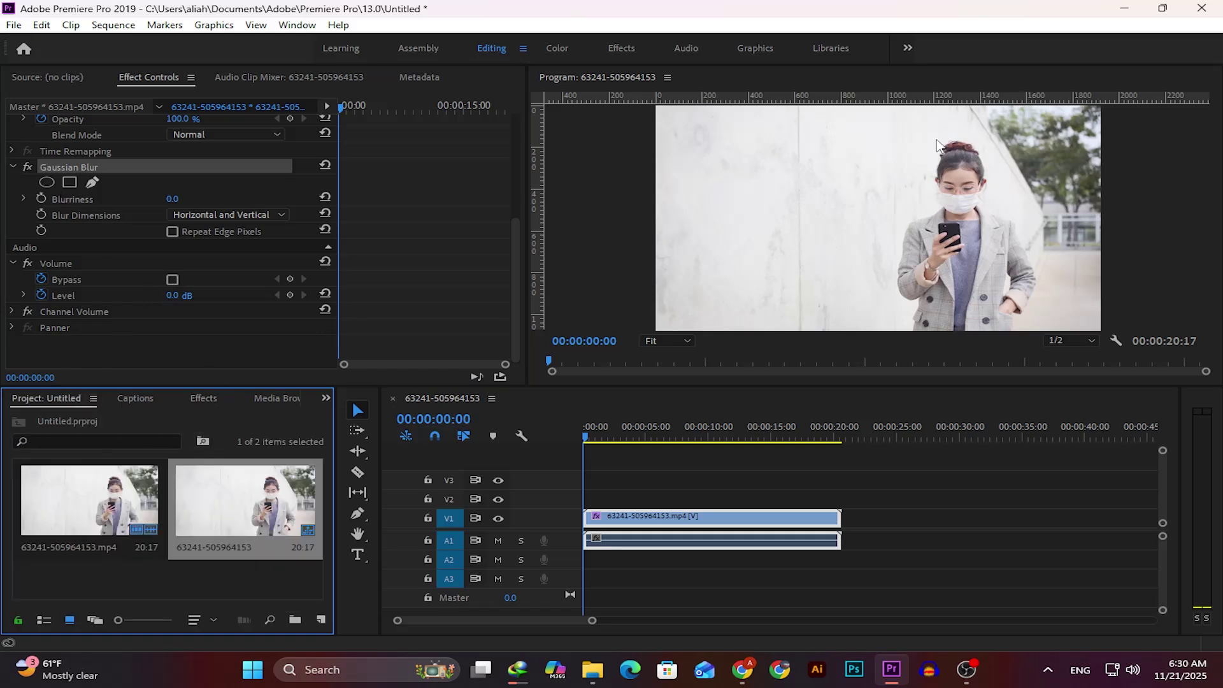
# Add an ellipse mask to the Gaussian Blur and fit it closely around the woman's head
pyautogui.click(46, 183)
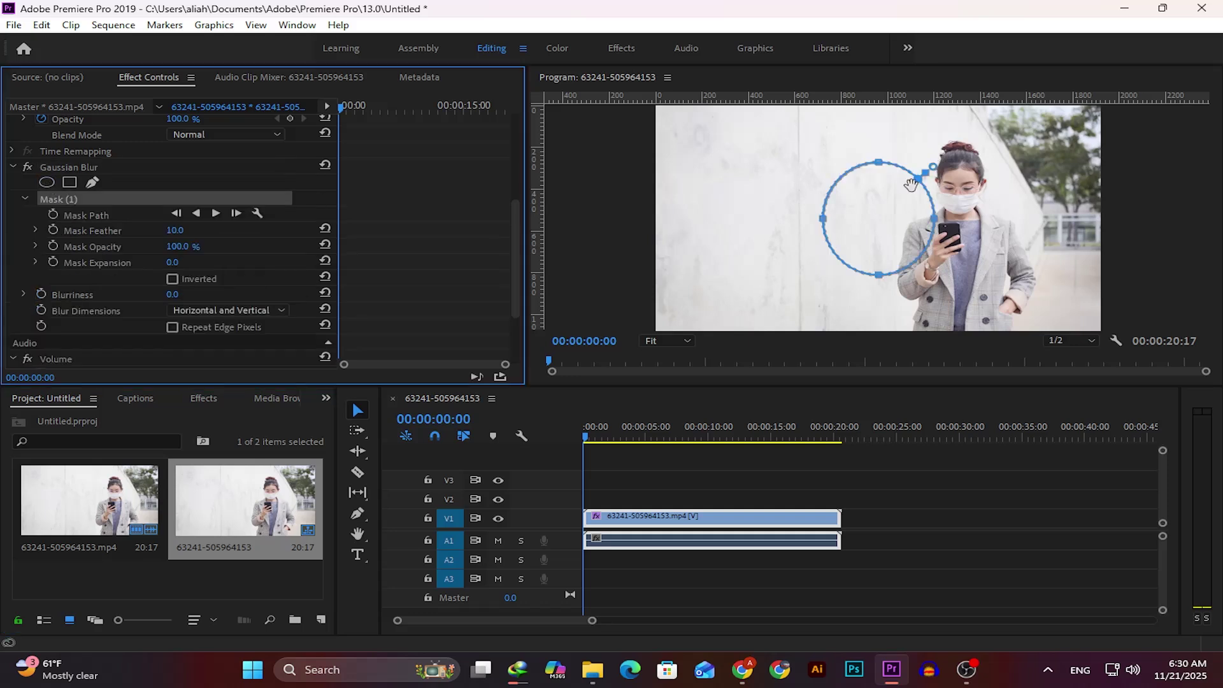
pyautogui.click(894, 211)
pyautogui.moveTo(894, 211); pyautogui.dragTo(952, 181)
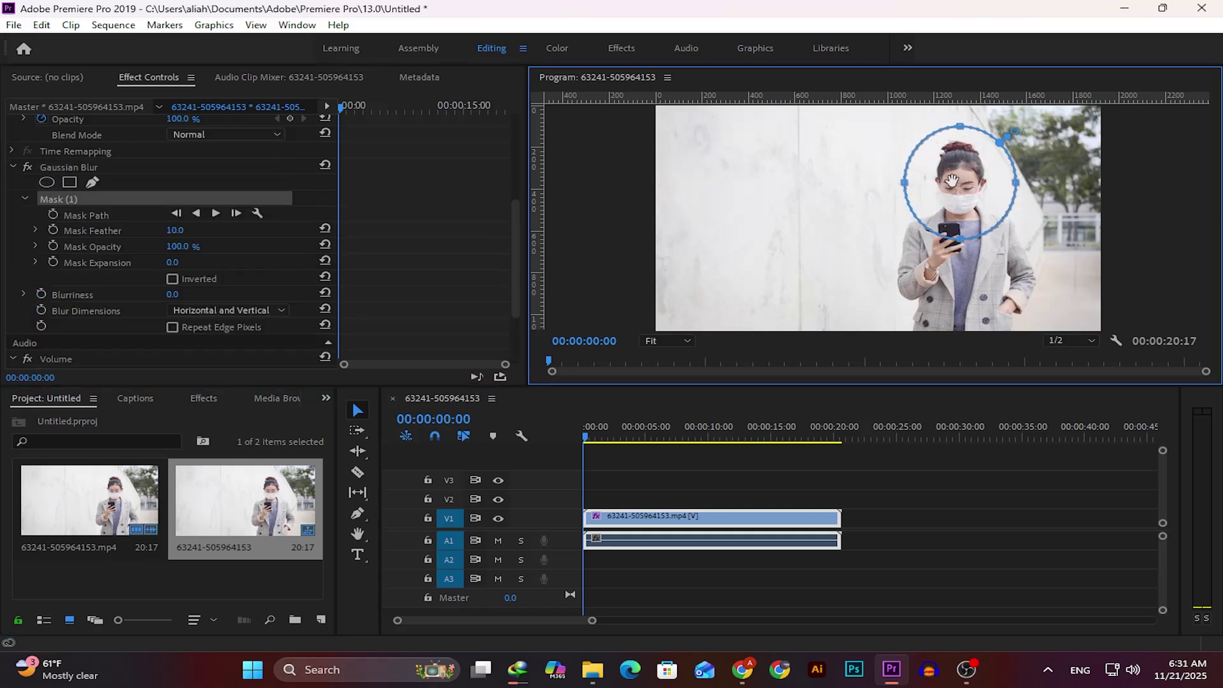
pyautogui.moveTo(960, 127); pyautogui.dragTo(962, 134)
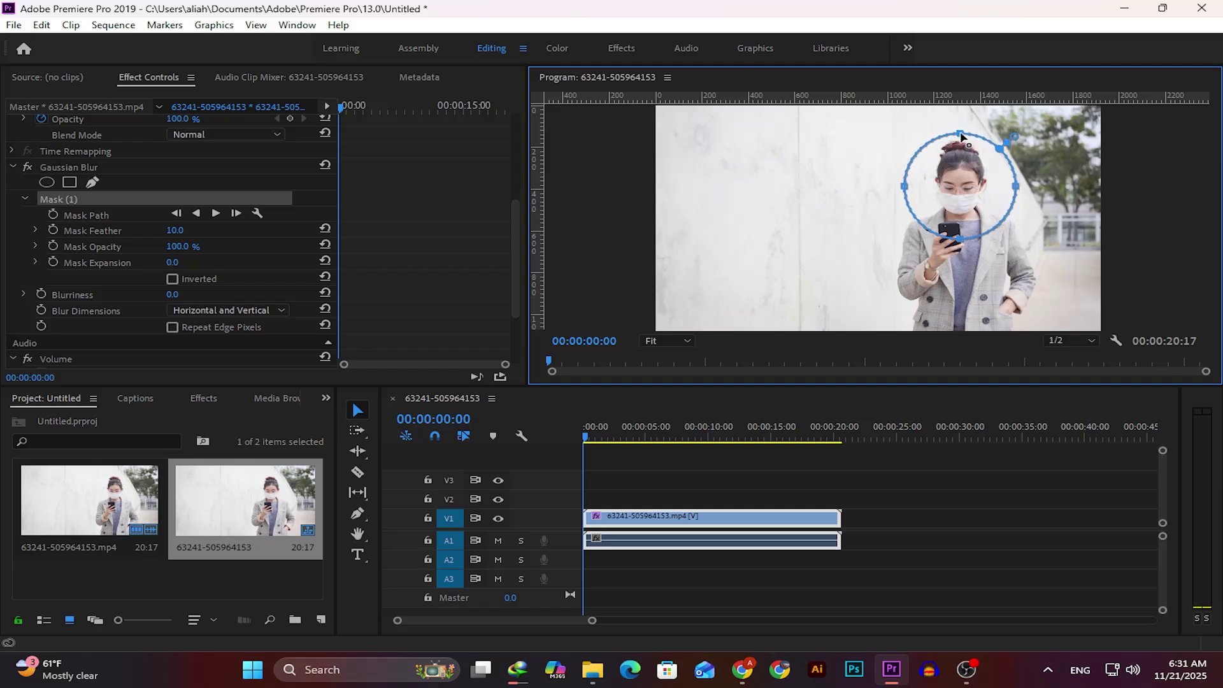
pyautogui.moveTo(961, 240); pyautogui.dragTo(966, 222)
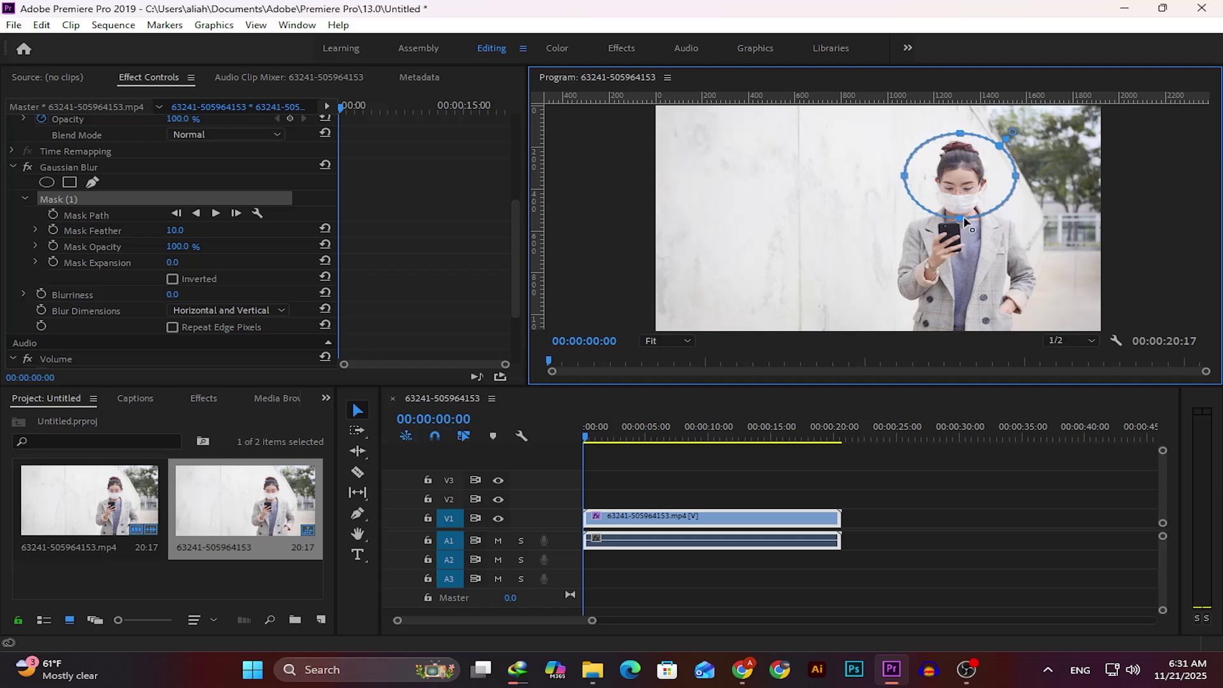
pyautogui.moveTo(905, 175); pyautogui.dragTo(929, 182)
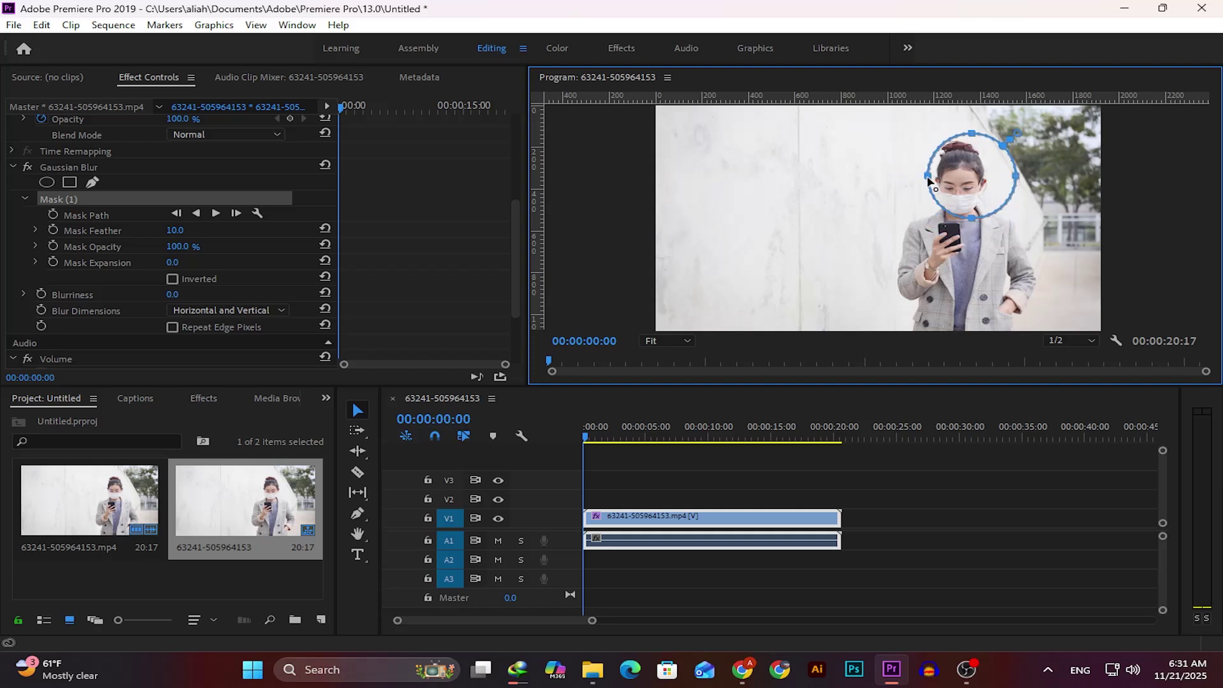
pyautogui.moveTo(1017, 175); pyautogui.dragTo(996, 176)
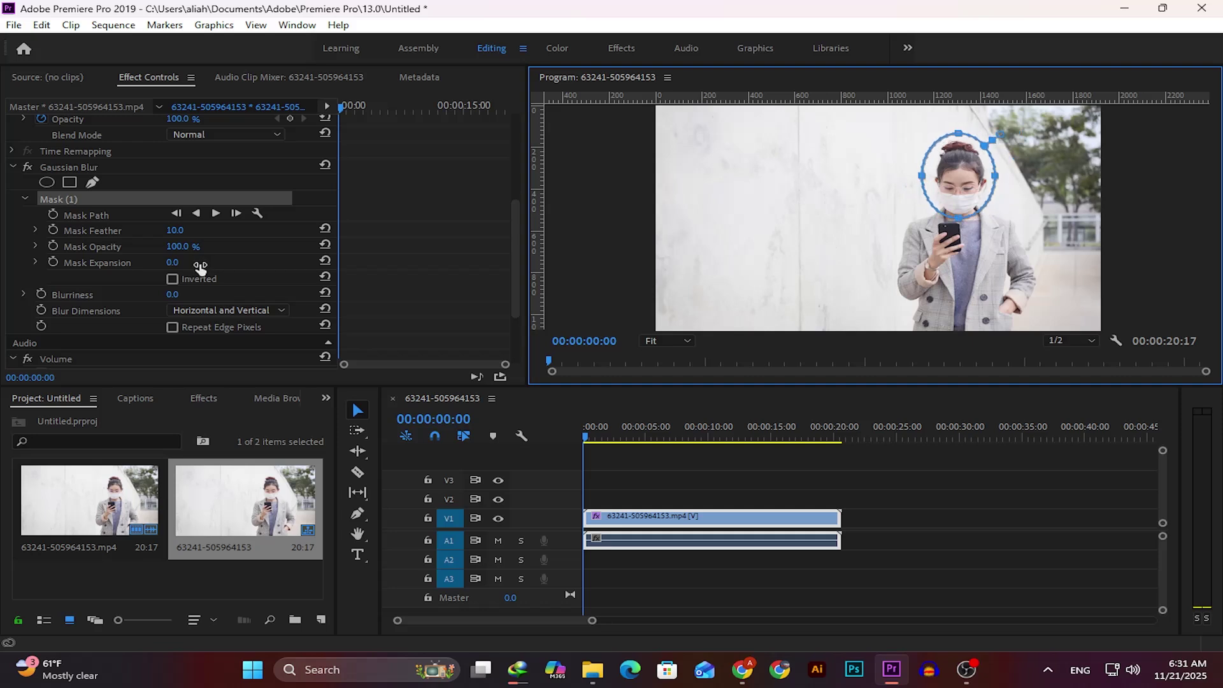
# Track Mask (1) forward through the whole clip and set the Gaussian Blur's Blurriness to 68
pyautogui.click(217, 214)
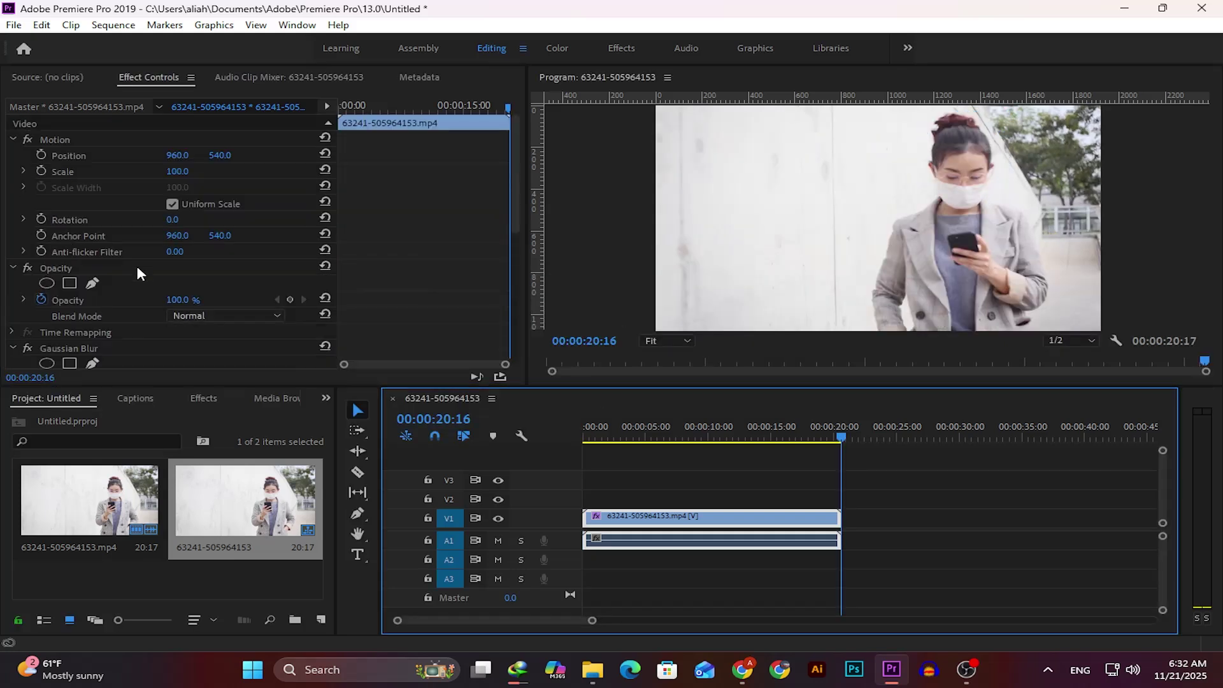
pyautogui.scroll(-6, 135, 264)
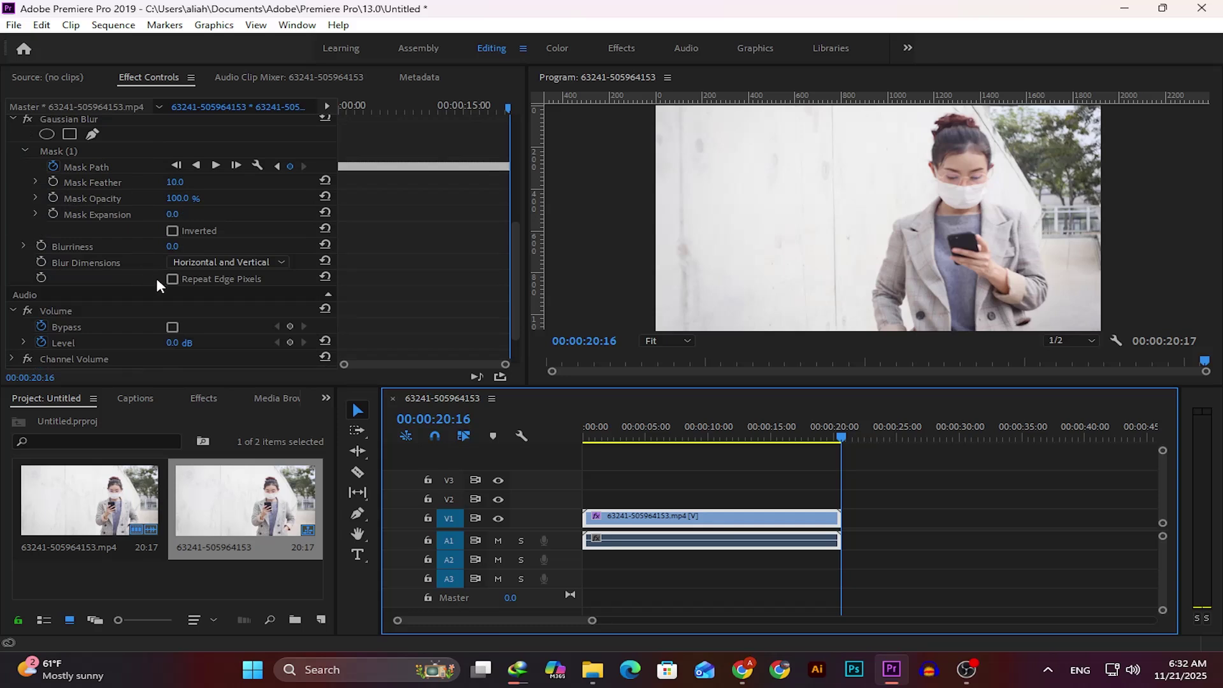
pyautogui.click(79, 151)
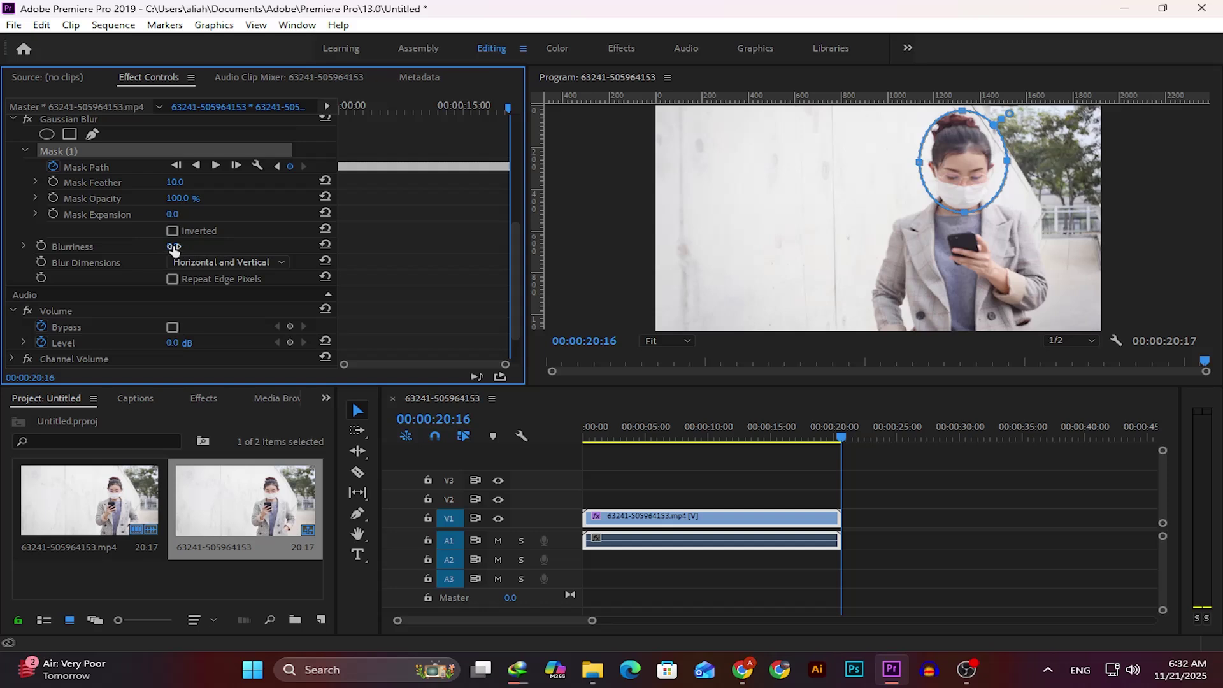
pyautogui.moveTo(174, 247)
pyautogui.mouseDown()
pyautogui.moveTo(360, 247)
pyautogui.moveTo(127, 250)
pyautogui.moveTo(186, 249)
pyautogui.mouseUp()
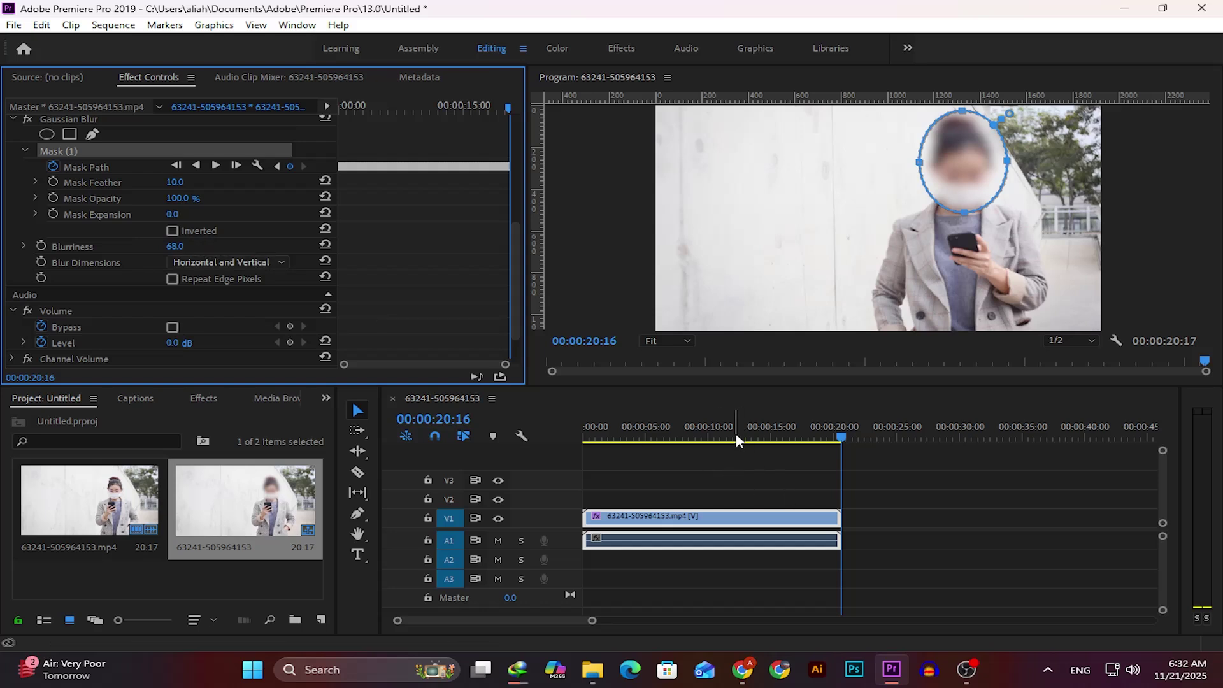
# Scrub through the sequence to check whether the blur follows the woman's face
pyautogui.moveTo(743, 435); pyautogui.dragTo(456, 457)
pyautogui.moveTo(587, 434); pyautogui.dragTo(822, 469)
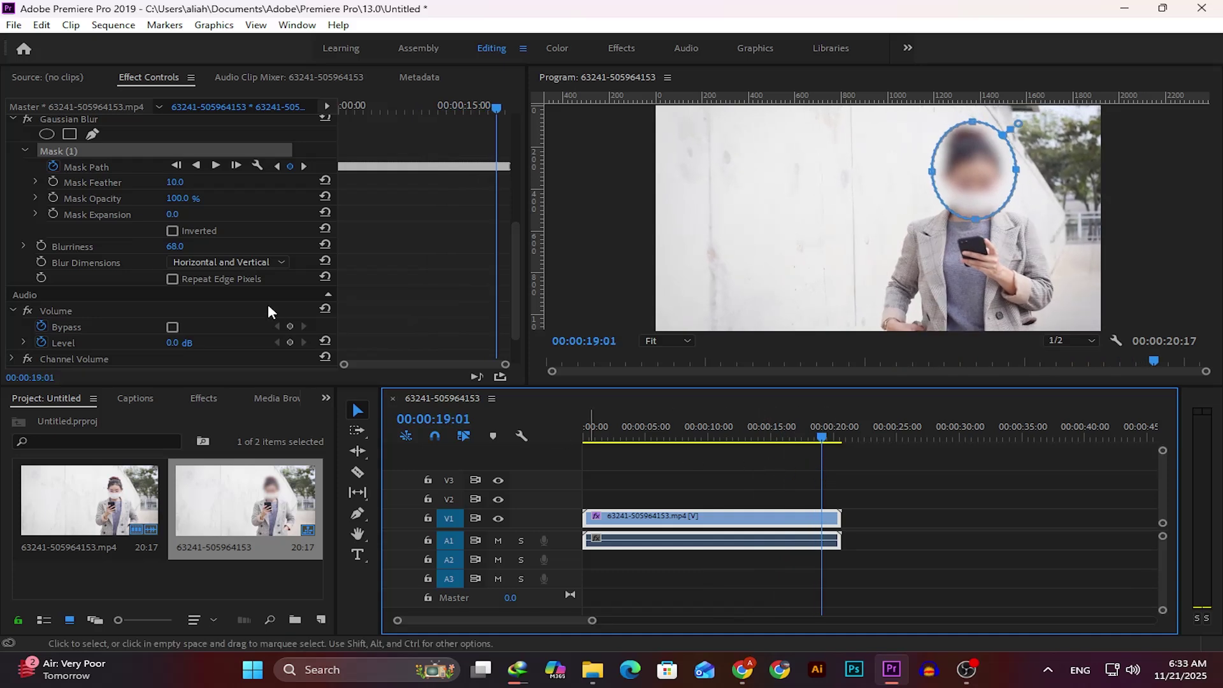
pyautogui.scroll(2, 258, 291)
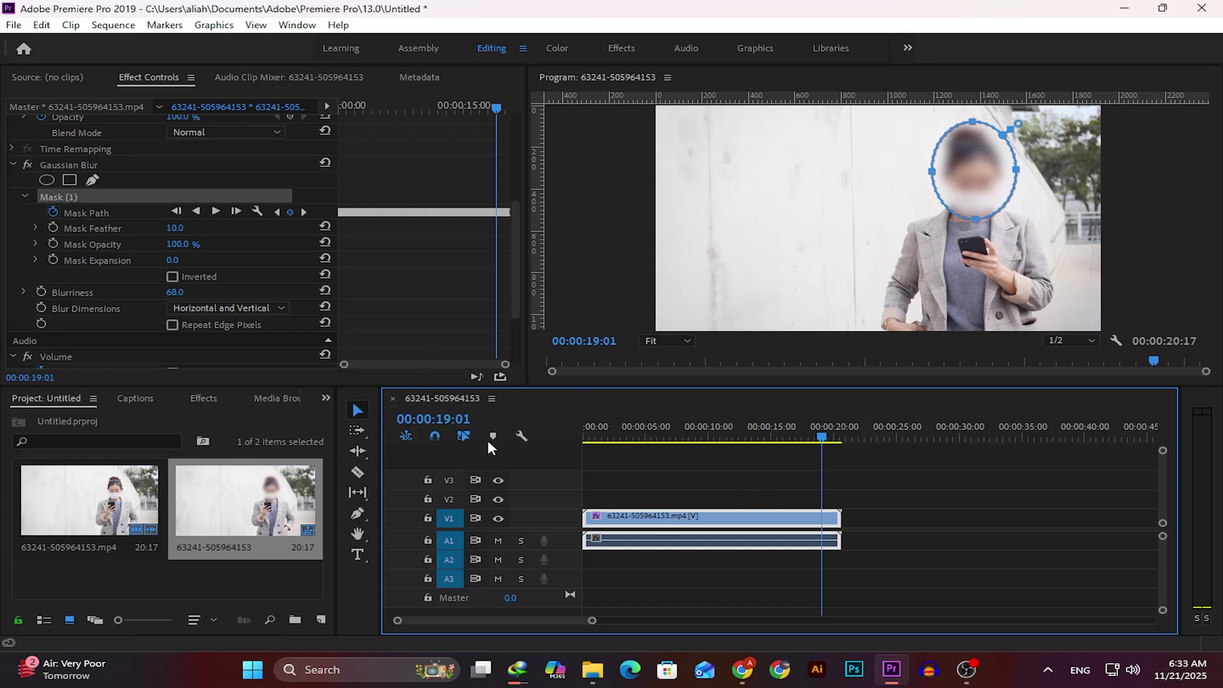
# At the start of the clip, add a four-point polygon mask to the Gaussian Blur and reshape it over the wall away from the woman
pyautogui.press('Home')
pyautogui.scroll(-2, 86, 222)
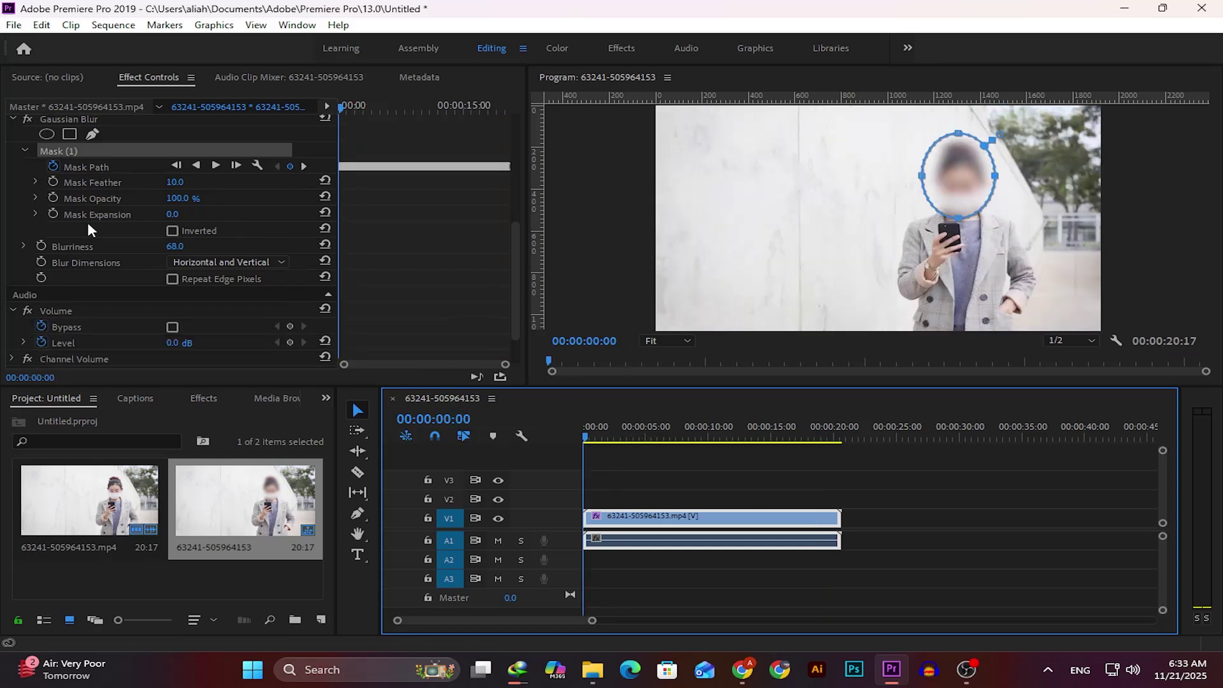
pyautogui.click(68, 135)
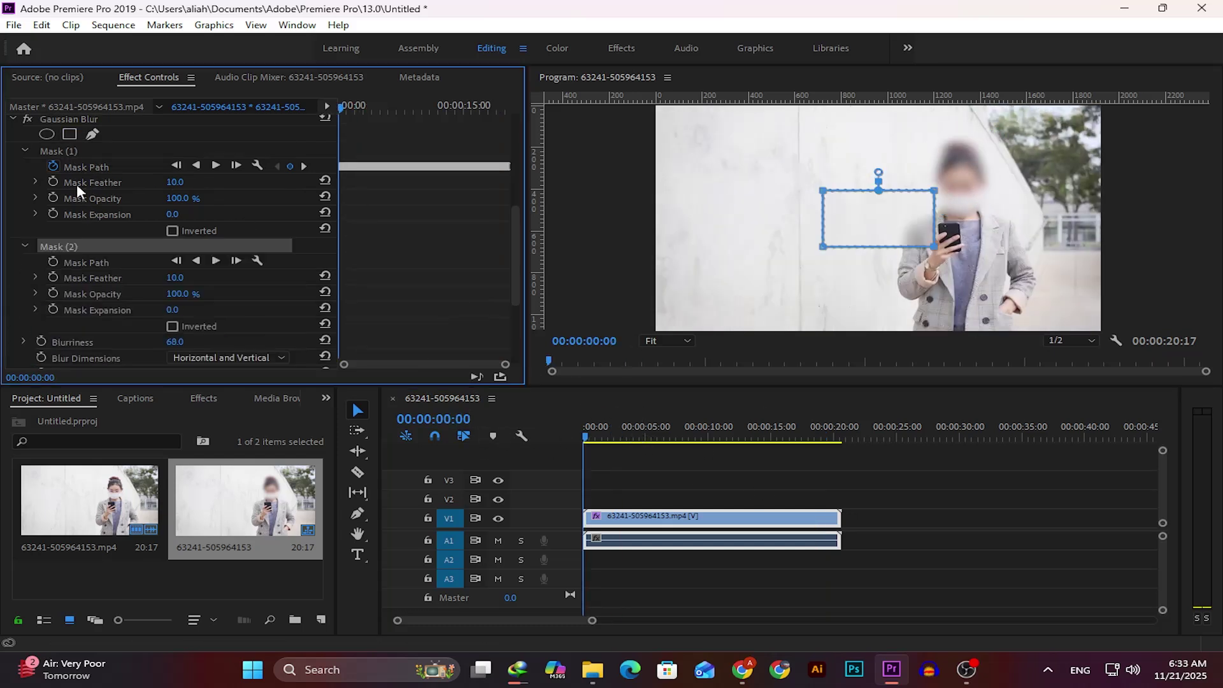
pyautogui.click(79, 150)
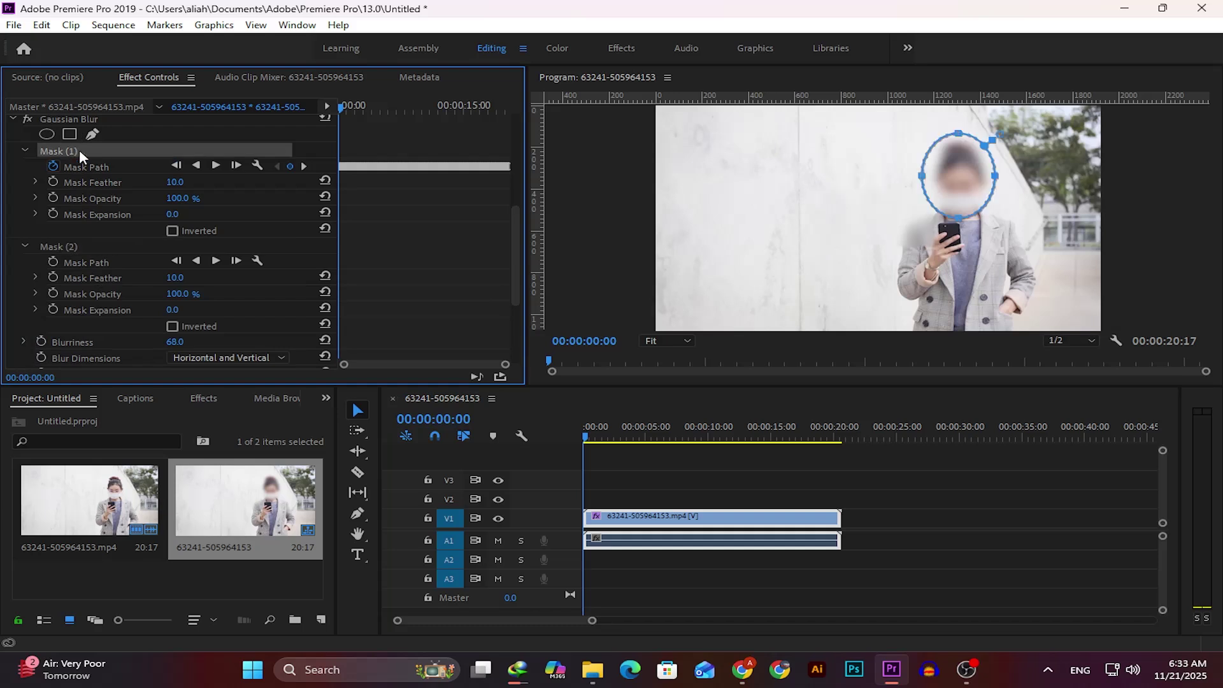
pyautogui.click(71, 248)
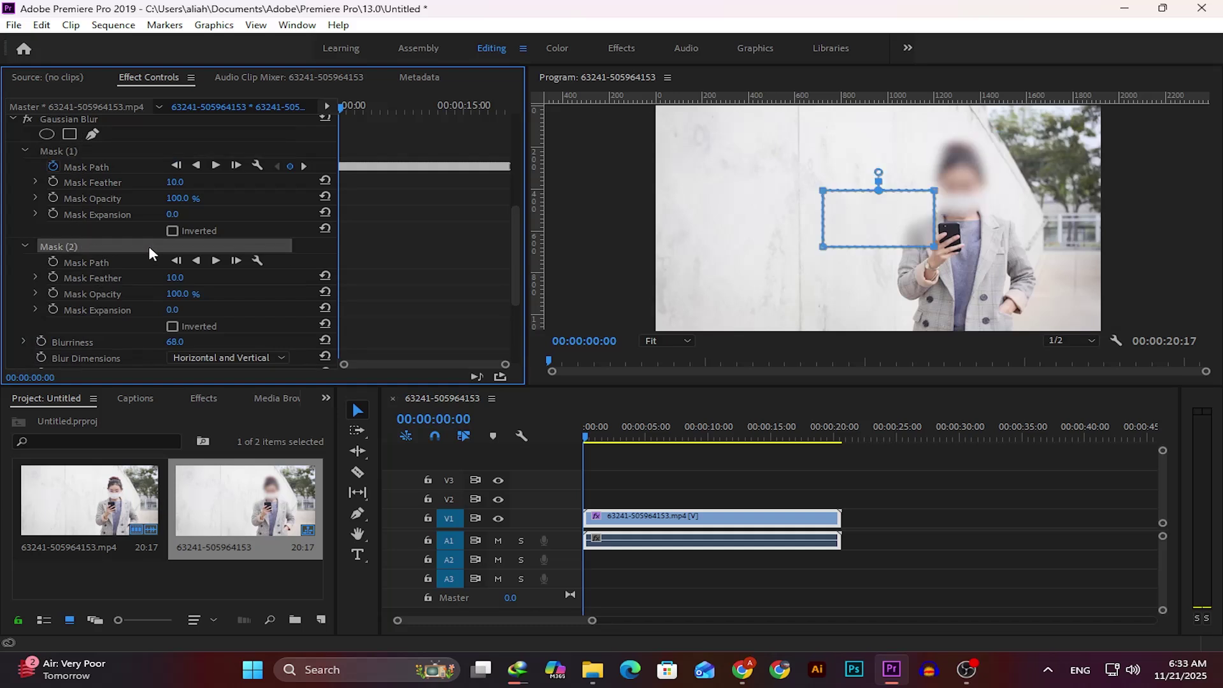
pyautogui.moveTo(857, 218); pyautogui.dragTo(704, 218)
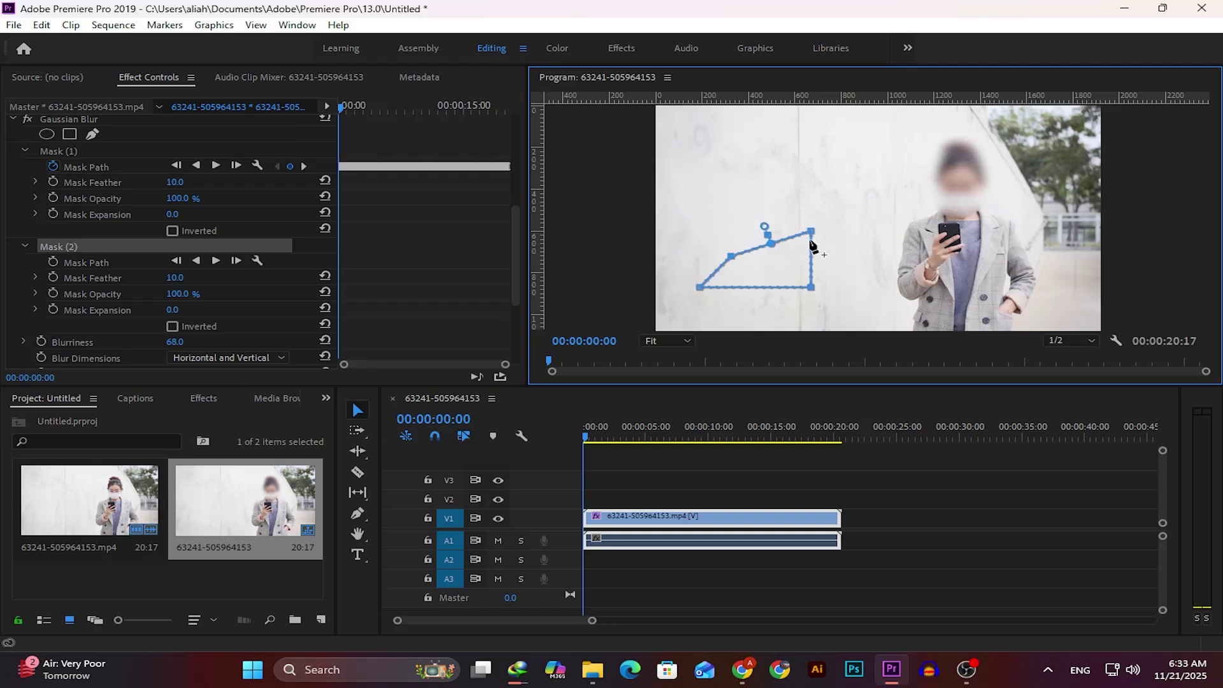
pyautogui.moveTo(811, 236); pyautogui.dragTo(731, 189)
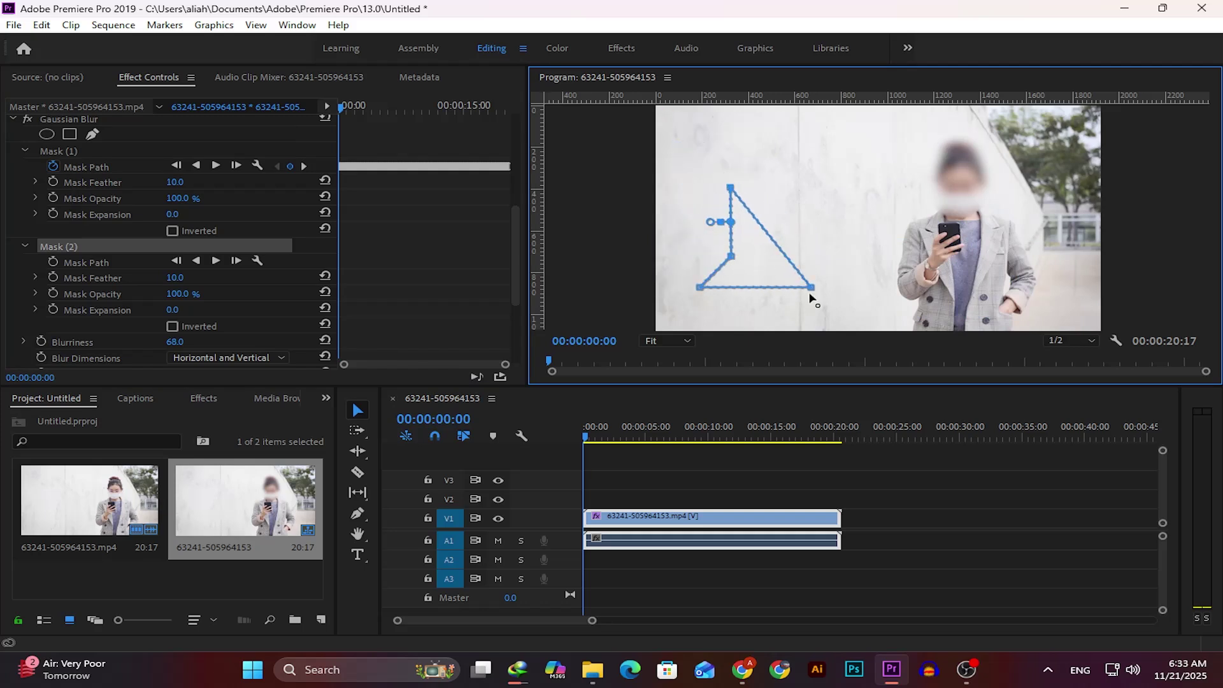
pyautogui.moveTo(811, 287); pyautogui.dragTo(754, 307)
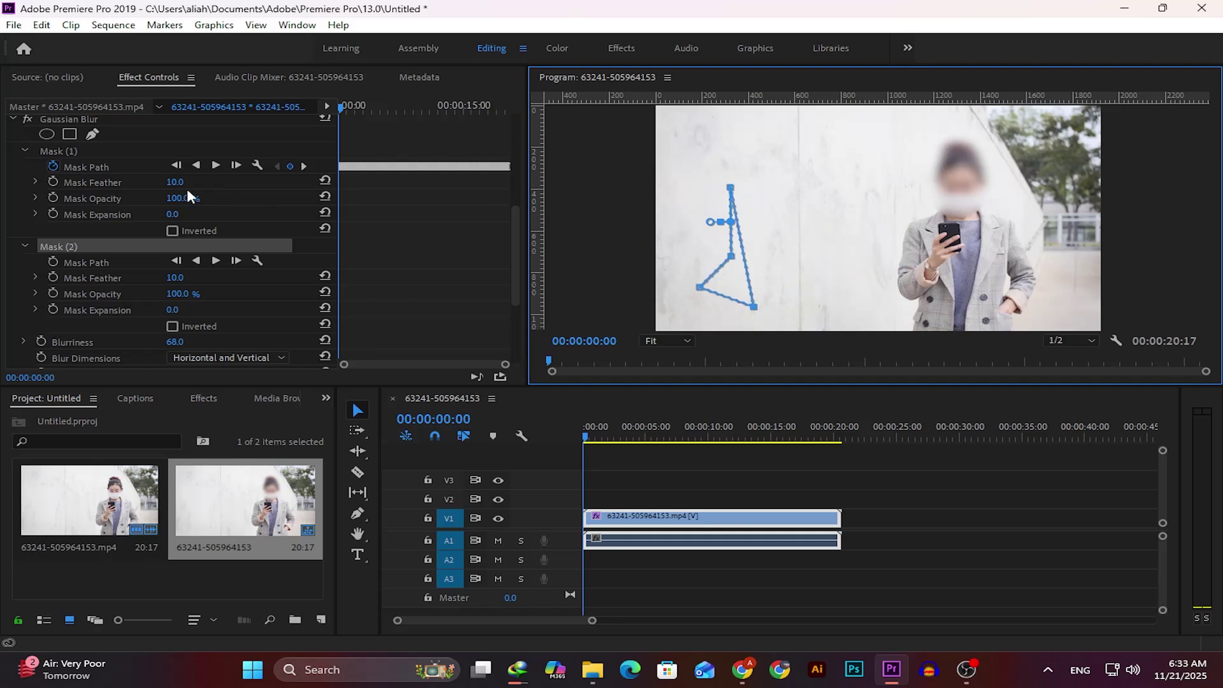
# Draw a closed six-point free-form mask for the Gaussian Blur on the wall beside the woman and lower its upper-left point
pyautogui.click(90, 135)
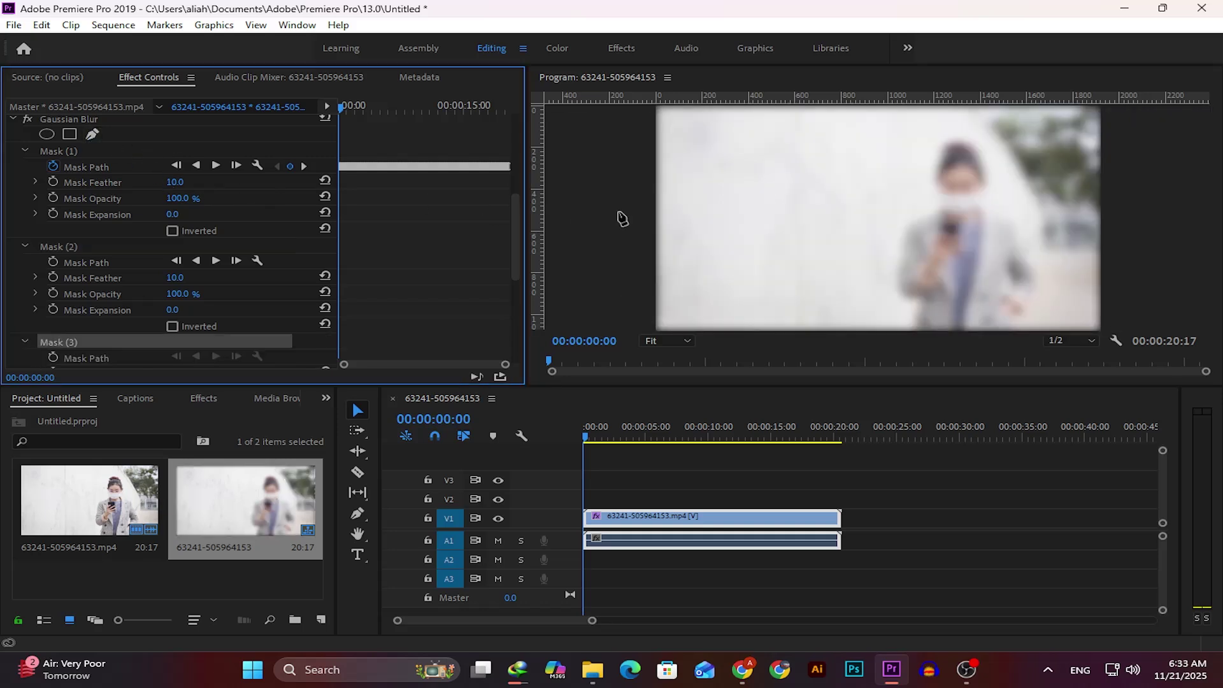
pyautogui.click(756, 245)
pyautogui.click(853, 150)
pyautogui.moveTo(886, 152); pyautogui.dragTo(746, 200)
pyautogui.click(761, 144)
pyautogui.click(889, 156)
pyautogui.click(899, 220)
pyautogui.click(899, 272)
pyautogui.click(789, 274)
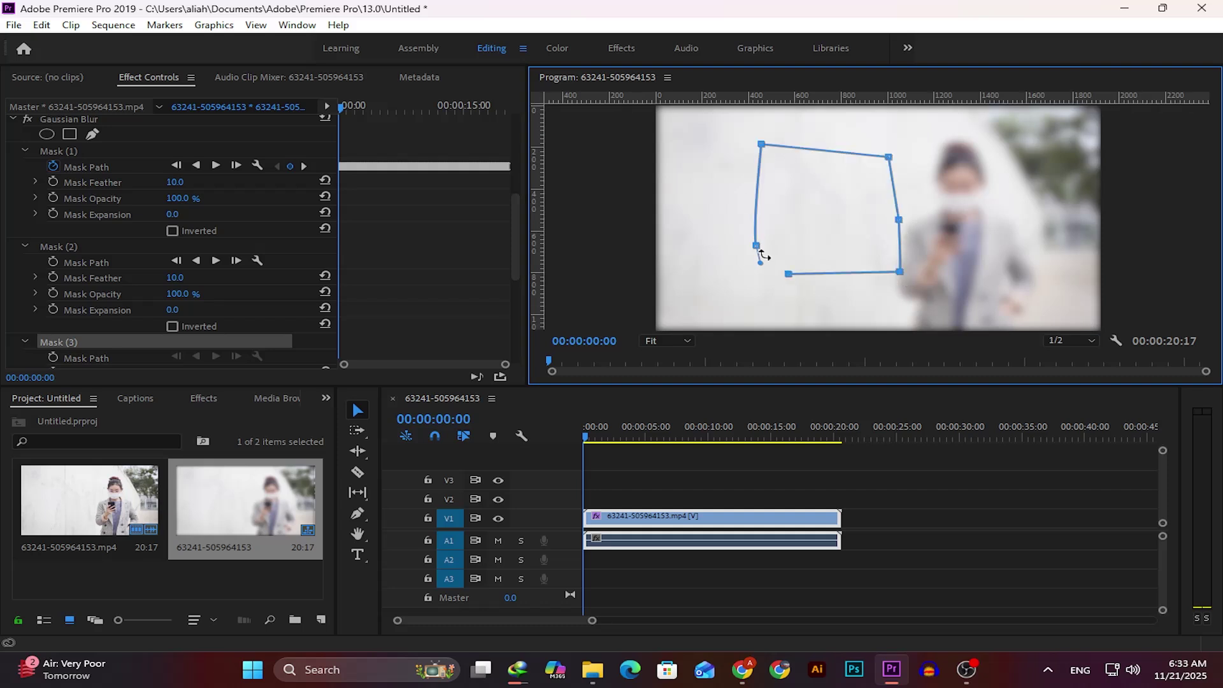
pyautogui.click(756, 246)
pyautogui.click(358, 410)
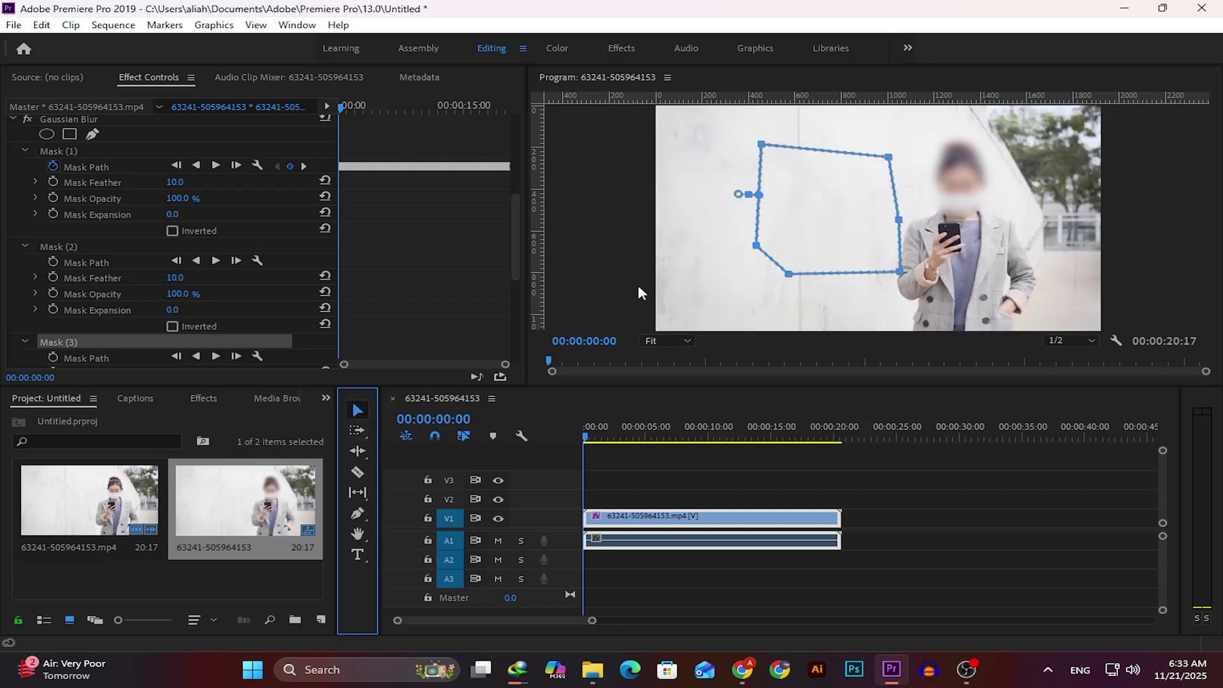
pyautogui.moveTo(762, 144); pyautogui.dragTo(752, 181)
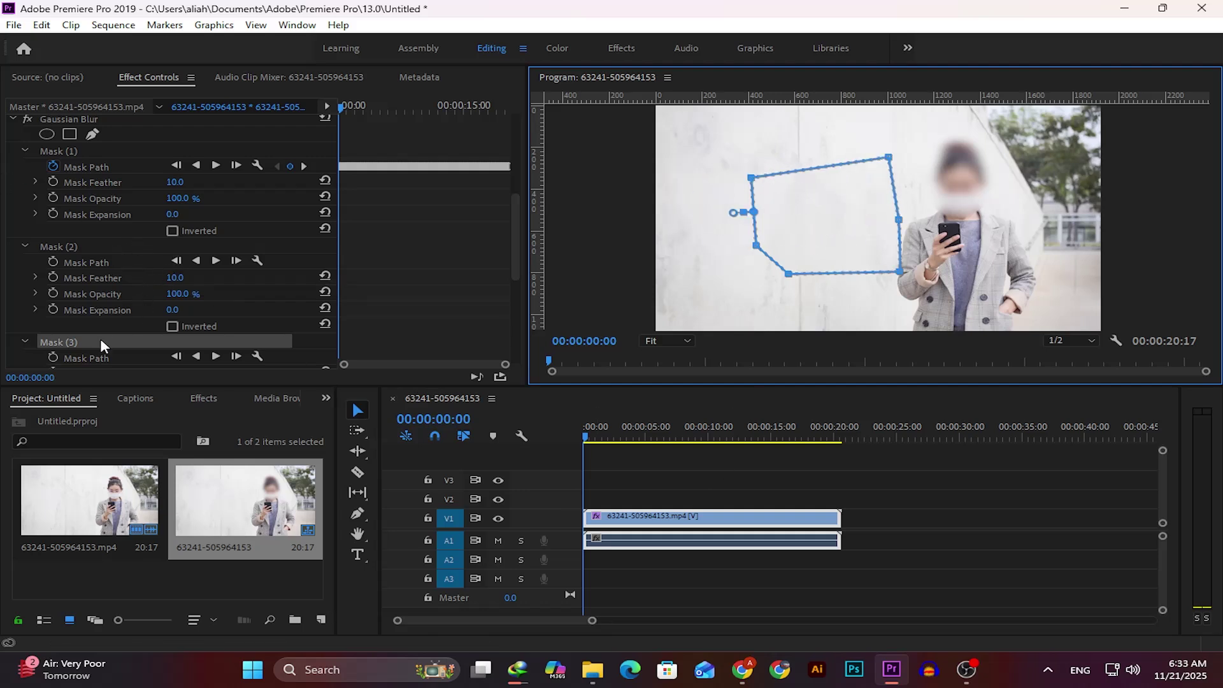
# Delete Mask (3) and Mask (2) from the Gaussian Blur
pyautogui.scroll(-3, 98, 338)
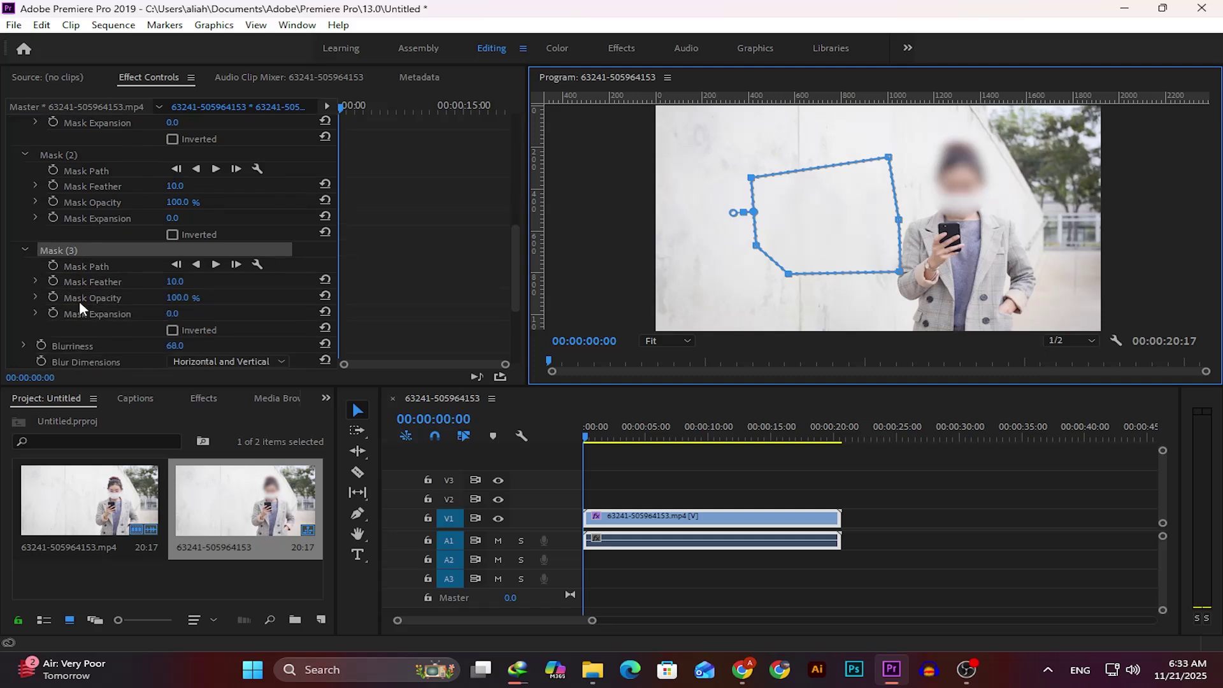
pyautogui.click(84, 252)
pyautogui.press('Delete')
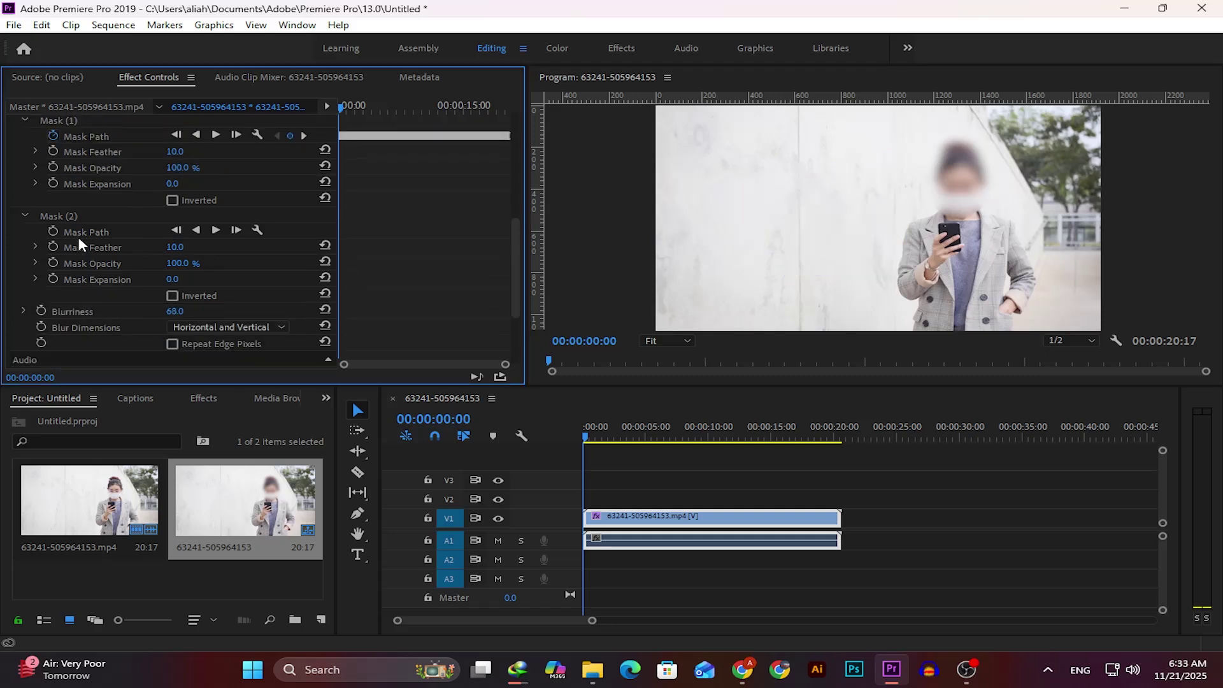
pyautogui.scroll(2, 83, 248)
pyautogui.click(72, 263)
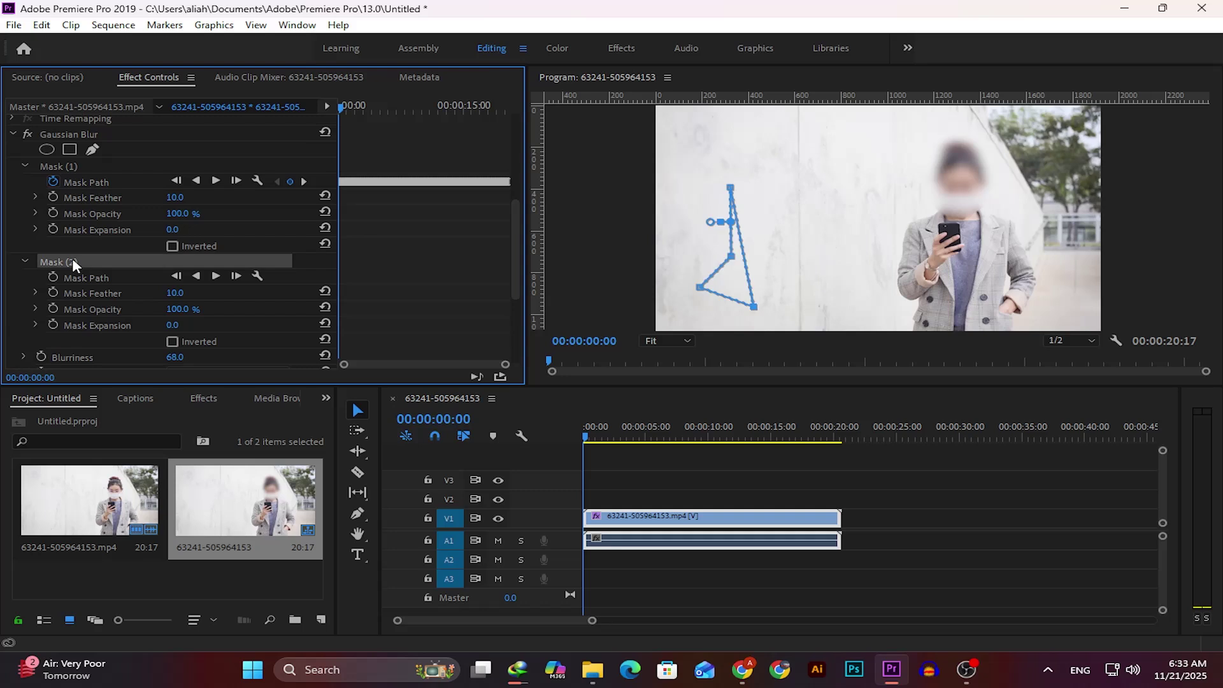
pyautogui.press('Delete')
# Select Mask (1) and scrub through the first seconds of the sequence to check its tracking of the woman's face
pyautogui.click(68, 167)
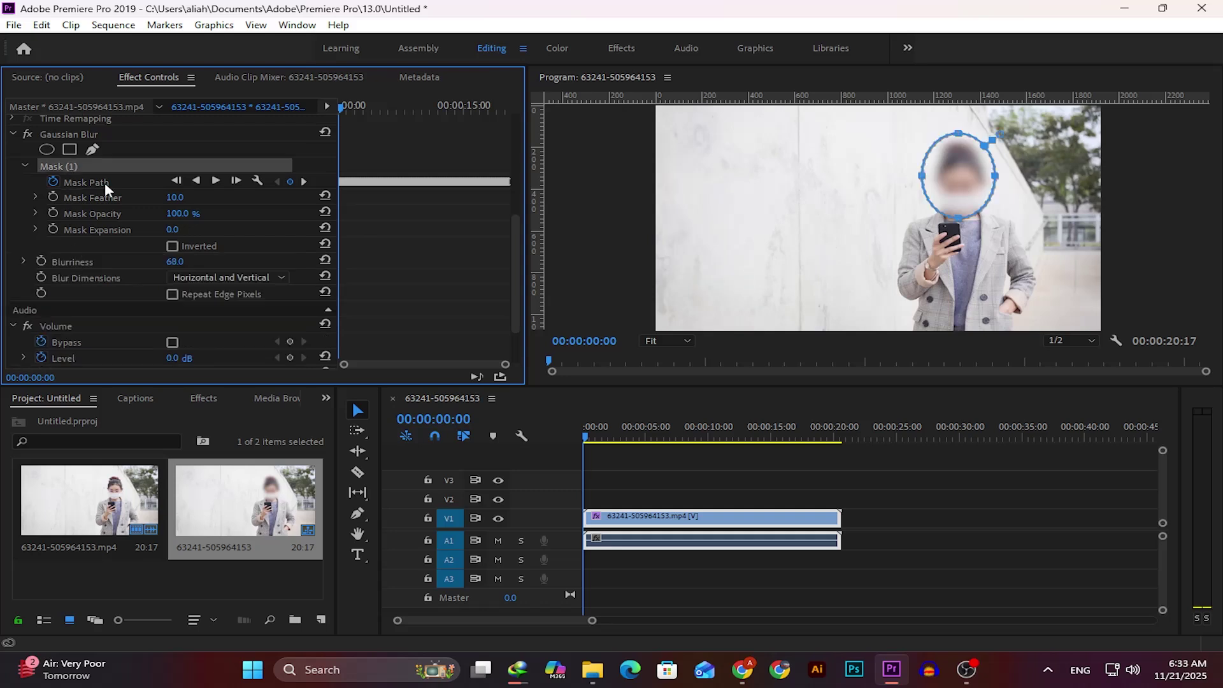
pyautogui.moveTo(622, 440); pyautogui.dragTo(578, 457)
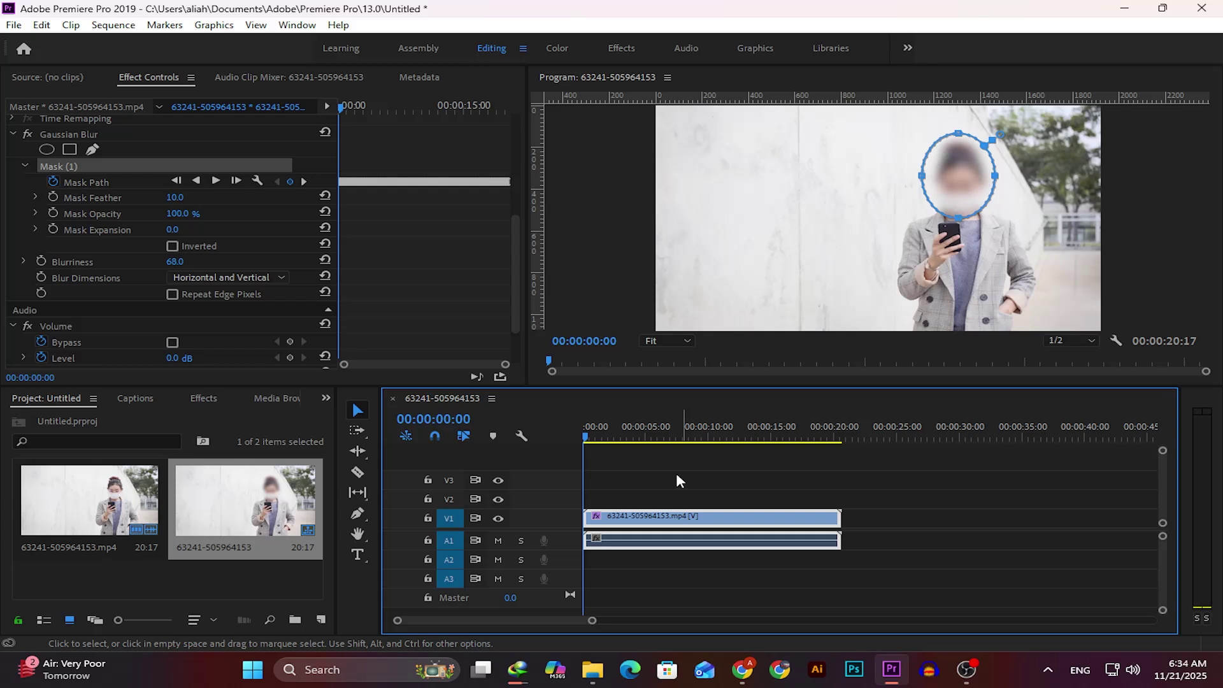
pyautogui.click(616, 443)
pyautogui.click(617, 445)
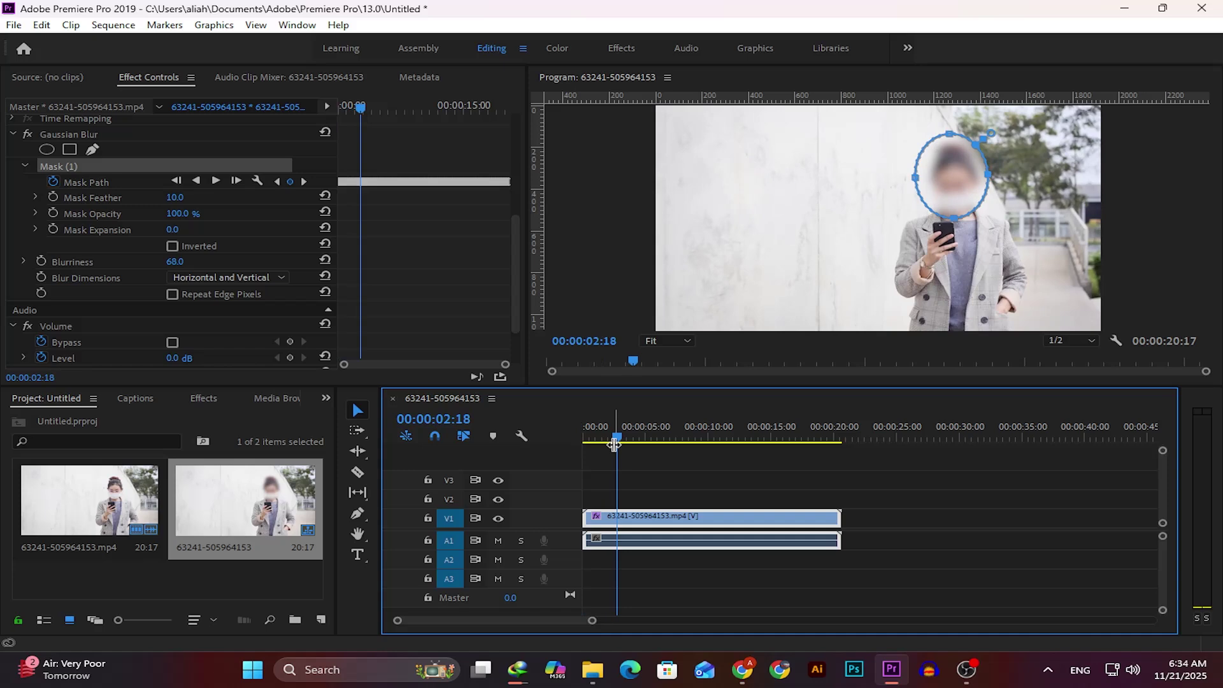